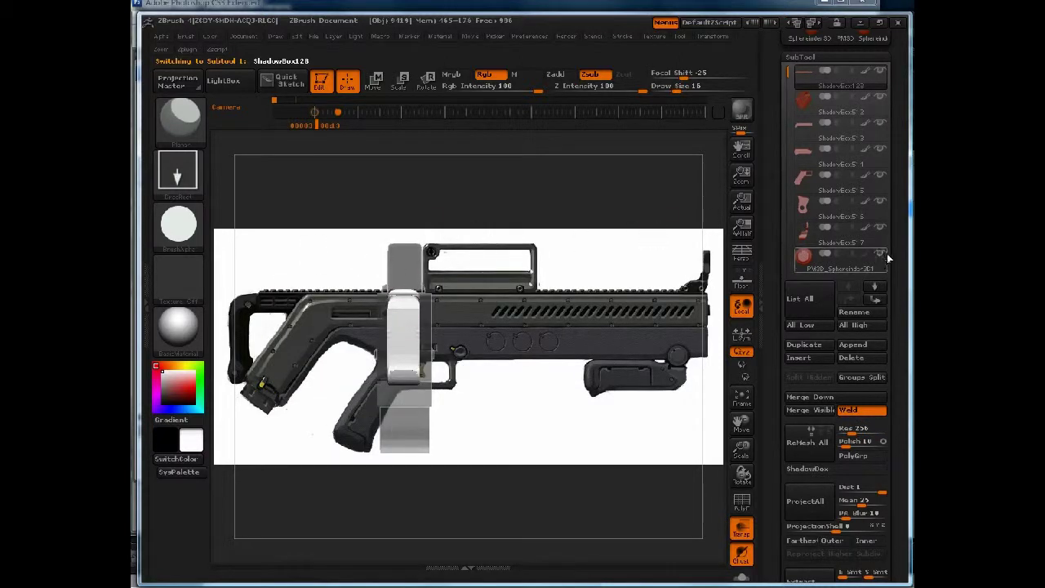
- Narrow the top rail and stock piece (ShadowBox128) by clipping its sides with near-vertical clip curves in an end-on view
{"action": "mouse_move", "coordinate": [885, 261]}
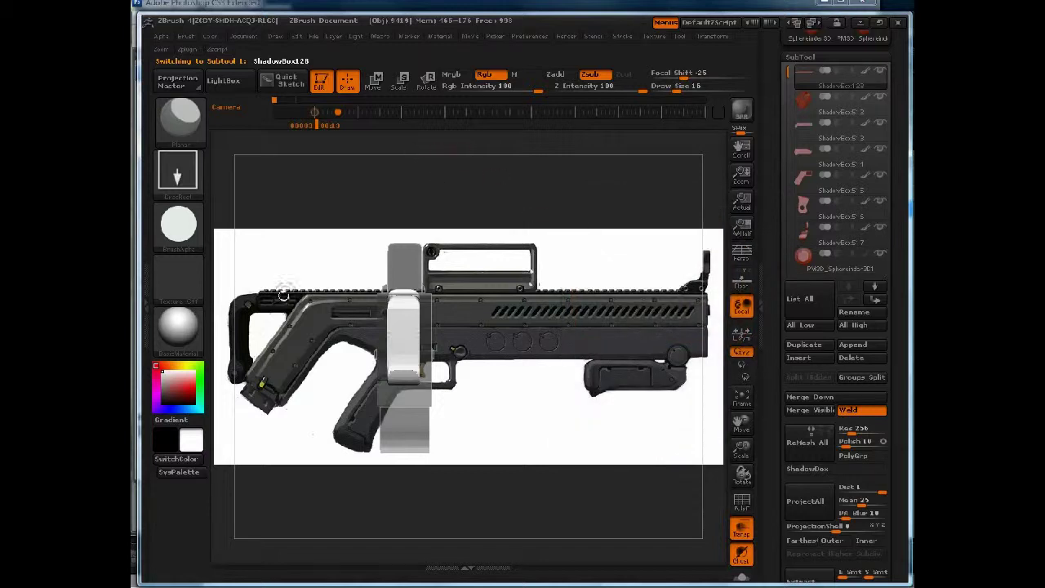
{"action": "left_click_drag", "start_coordinate": [321, 229], "coordinate": [279, 226]}
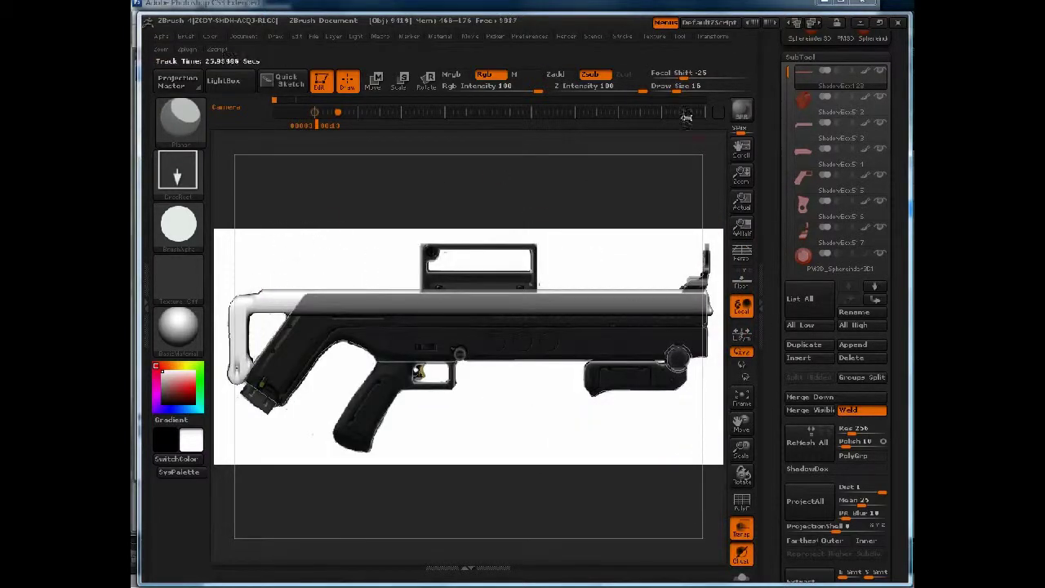
{"action": "left_click", "coordinate": [654, 35]}
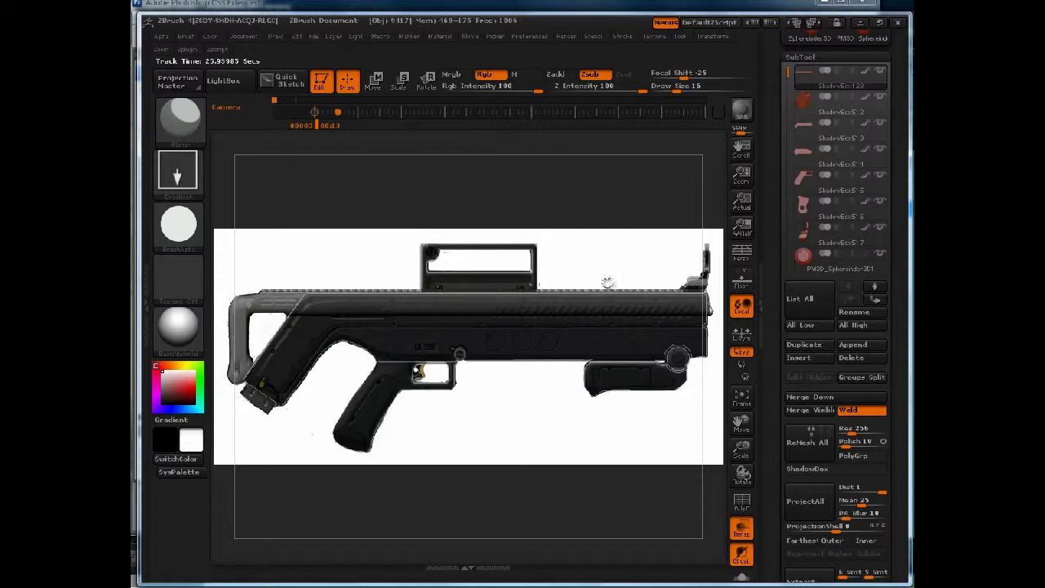
{"action": "left_click_drag", "start_coordinate": [258, 242], "coordinate": [307, 248]}
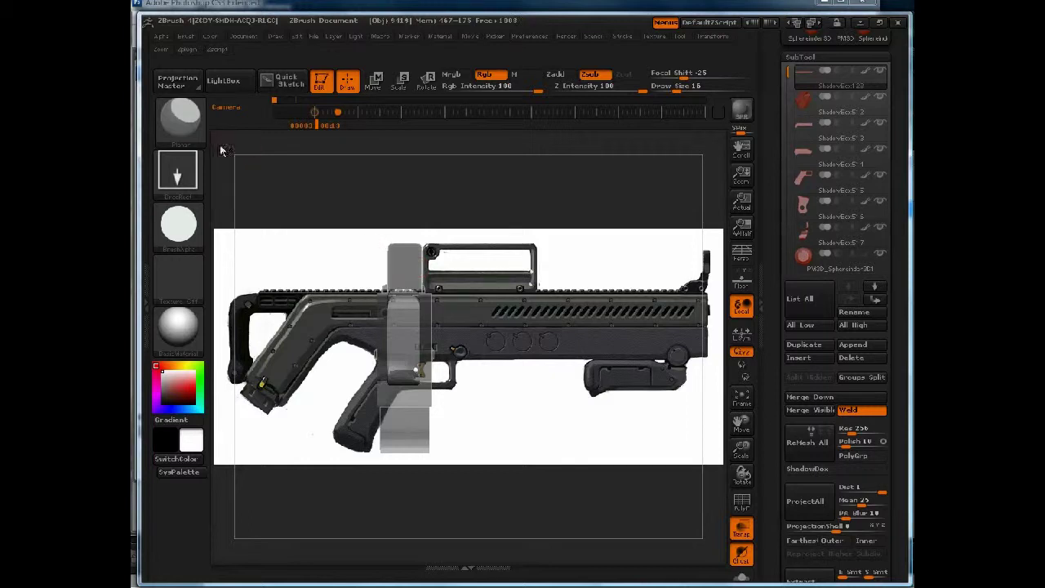
{"action": "key", "text": "ctrl+shift"}
{"action": "left_click_drag", "start_coordinate": [417, 206], "coordinate": [406, 424], "text": "ctrl+shift"}
{"action": "left_click_drag", "start_coordinate": [419, 172], "coordinate": [412, 460], "text": "ctrl+shift"}
{"action": "left_click_drag", "start_coordinate": [417, 175], "coordinate": [415, 465], "text": "ctrl+shift"}
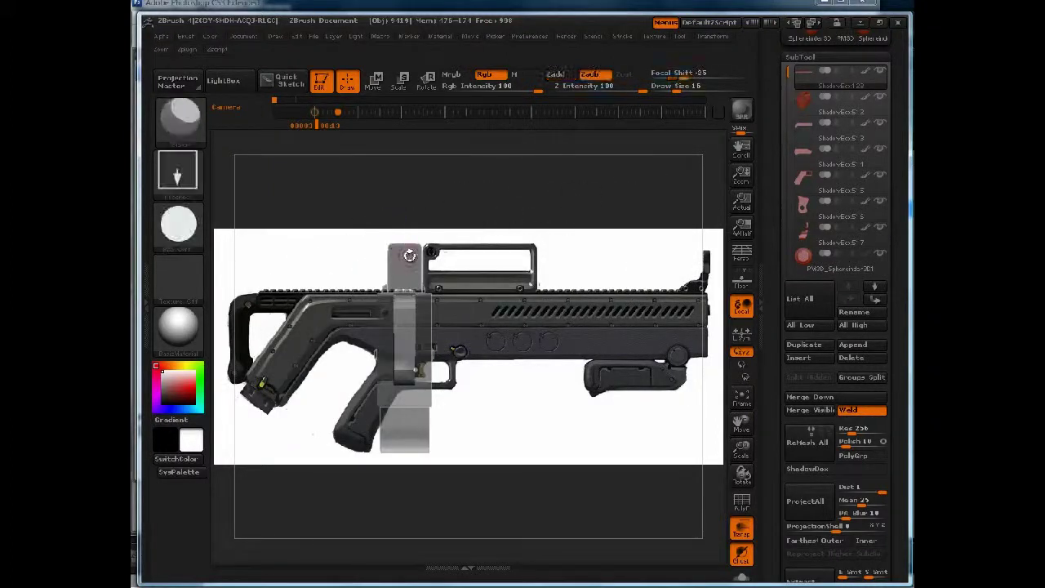
- Select the carry-handle sight piece (ShadowBox512) and trim its sides narrower with a vertical clip curve in the end-on view
{"action": "left_click", "coordinate": [412, 240], "text": "alt"}
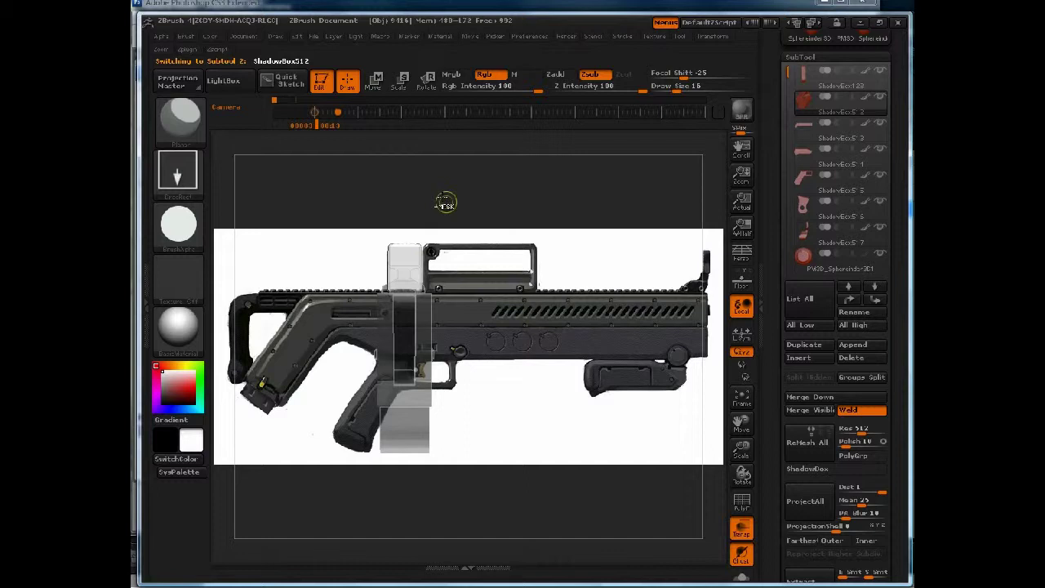
{"action": "left_click_drag", "start_coordinate": [417, 181], "coordinate": [417, 359], "text": "ctrl+shift"}
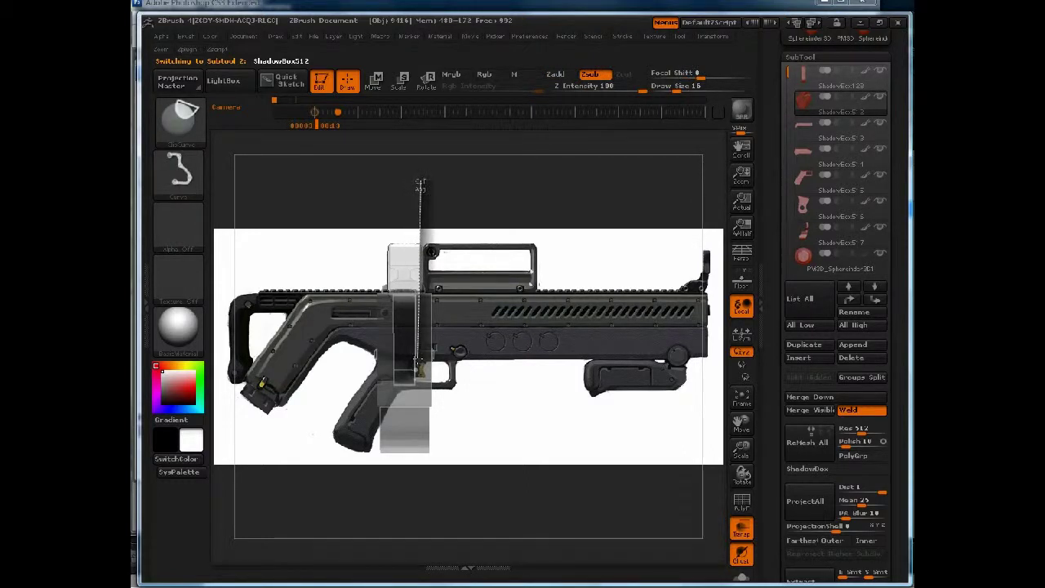
{"action": "left_click_drag", "start_coordinate": [418, 364], "coordinate": [417, 364], "text": "ctrl+shift"}
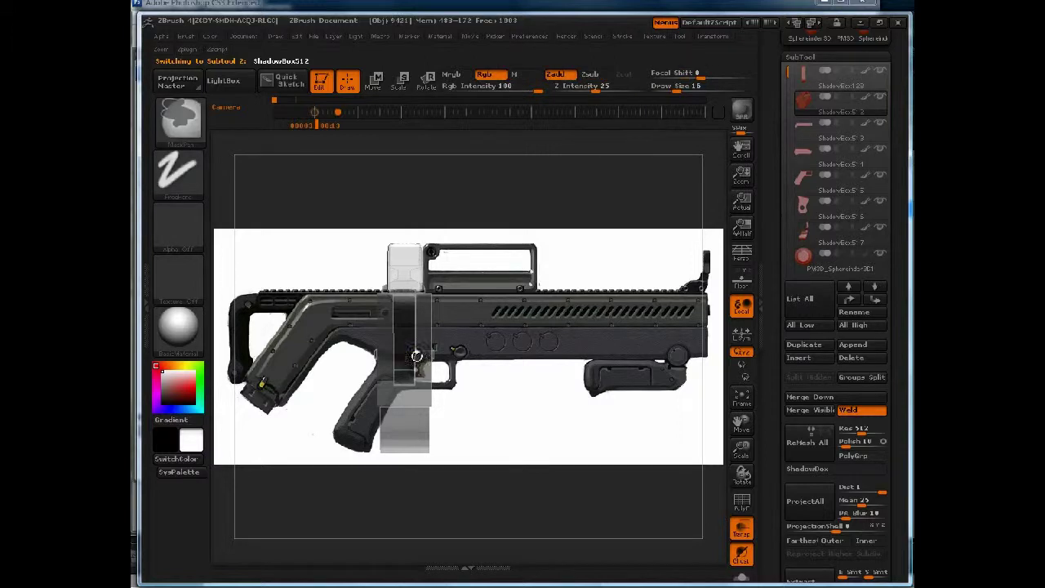
{"action": "left_click_drag", "start_coordinate": [415, 194], "coordinate": [416, 378], "text": "ctrl+shift"}
{"action": "left_click_drag", "start_coordinate": [462, 191], "coordinate": [427, 189]}
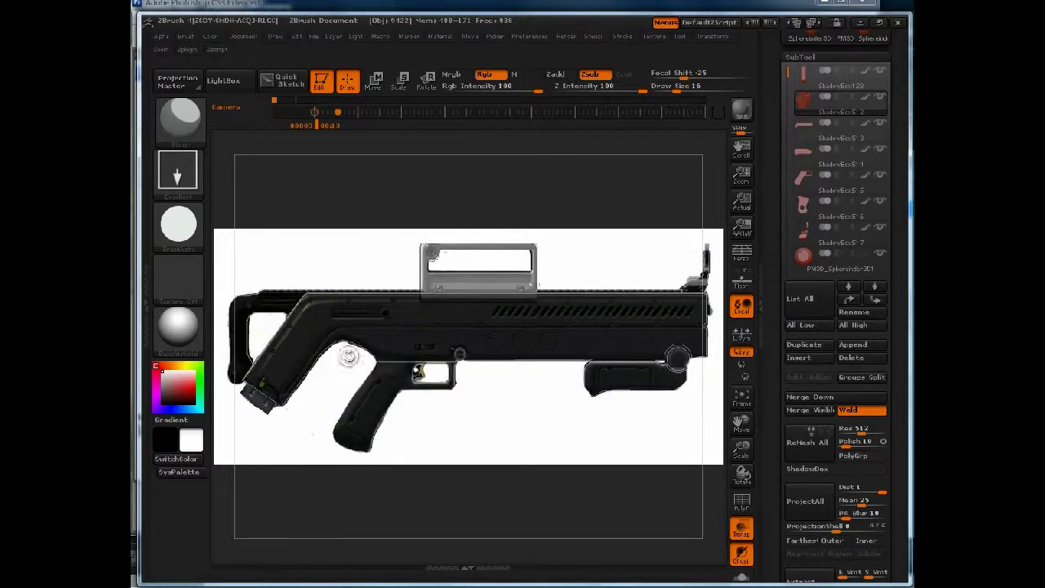
- Select the main body piece (ShadowBox513) and clip its sides narrower with a near-vertical clip curve in the end-on view
{"action": "left_click", "coordinate": [359, 262], "text": "alt"}
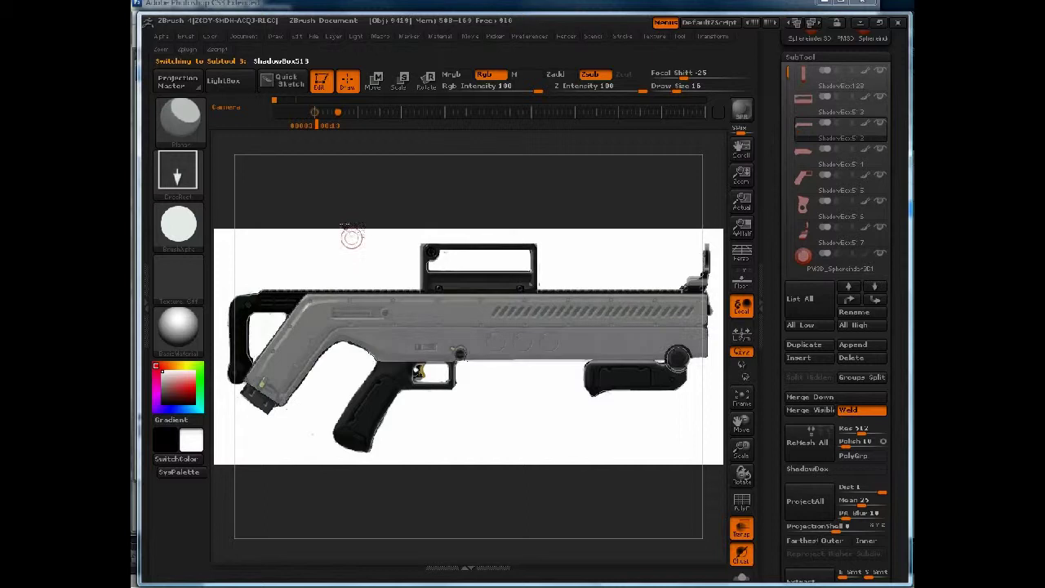
{"action": "left_click_drag", "start_coordinate": [378, 233], "coordinate": [395, 232]}
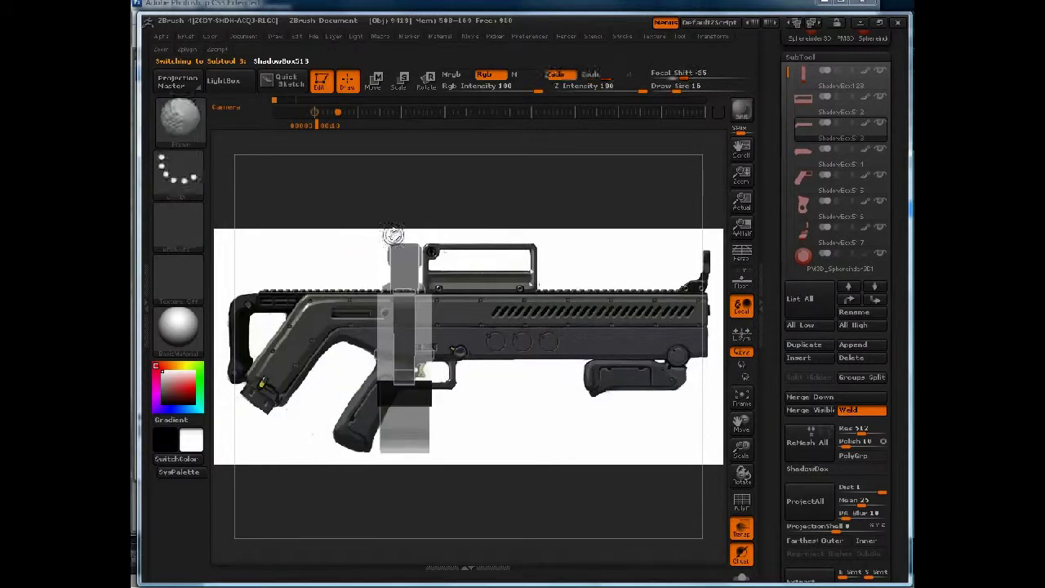
{"action": "mouse_move", "coordinate": [484, 247]}
{"action": "left_mouse_down"}
{"action": "mouse_move", "coordinate": [480, 236]}
{"action": "mouse_move", "coordinate": [450, 238]}
{"action": "mouse_move", "coordinate": [481, 244]}
{"action": "mouse_move", "coordinate": [485, 228]}
{"action": "mouse_move", "coordinate": [483, 241]}
{"action": "left_mouse_up"}
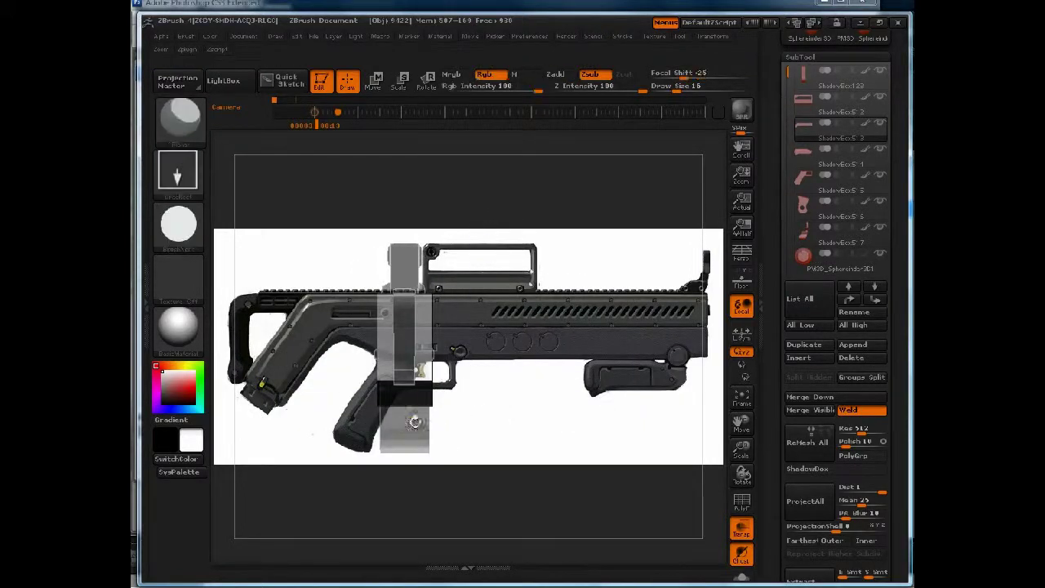
{"action": "mouse_move", "coordinate": [430, 181]}
{"action": "left_mouse_down", "text": "ctrl+shift"}
{"action": "mouse_move", "coordinate": [437, 459]}
{"action": "mouse_move", "coordinate": [426, 475]}
{"action": "mouse_move", "coordinate": [423, 286]}
{"action": "mouse_move", "coordinate": [499, 307]}
{"action": "left_mouse_up", "text": "ctrl+shift"}
{"action": "mouse_move", "coordinate": [510, 193]}
{"action": "left_mouse_down", "text": "alt"}
{"action": "mouse_move", "coordinate": [500, 245]}
{"action": "mouse_move", "coordinate": [515, 170]}
{"action": "left_mouse_up", "text": "alt"}
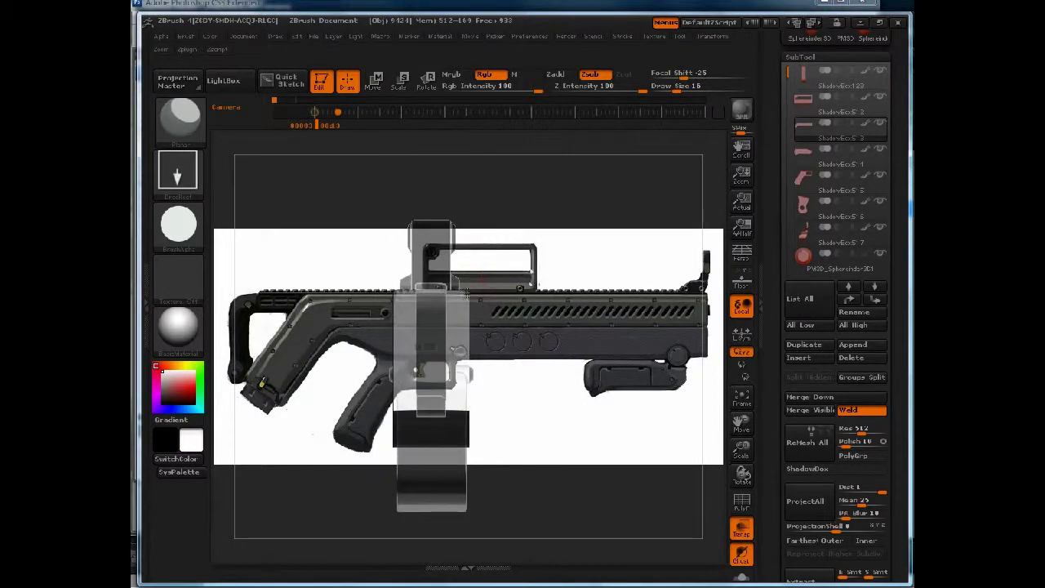
{"action": "left_click_drag", "start_coordinate": [452, 203], "coordinate": [452, 296], "text": "ctrl+shift"}
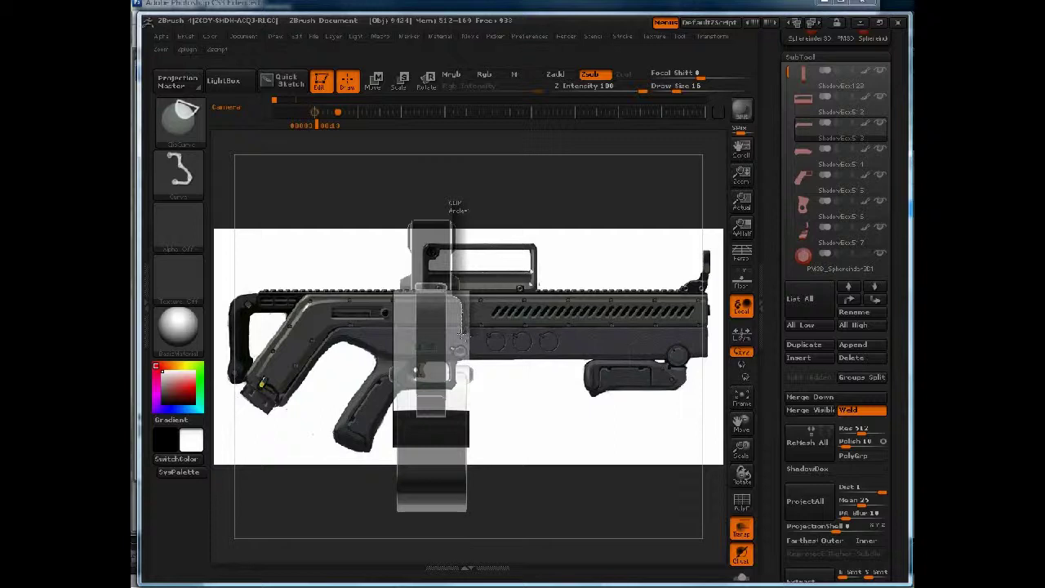
{"action": "left_click_drag", "start_coordinate": [462, 336], "coordinate": [460, 494], "text": "ctrl+shift"}
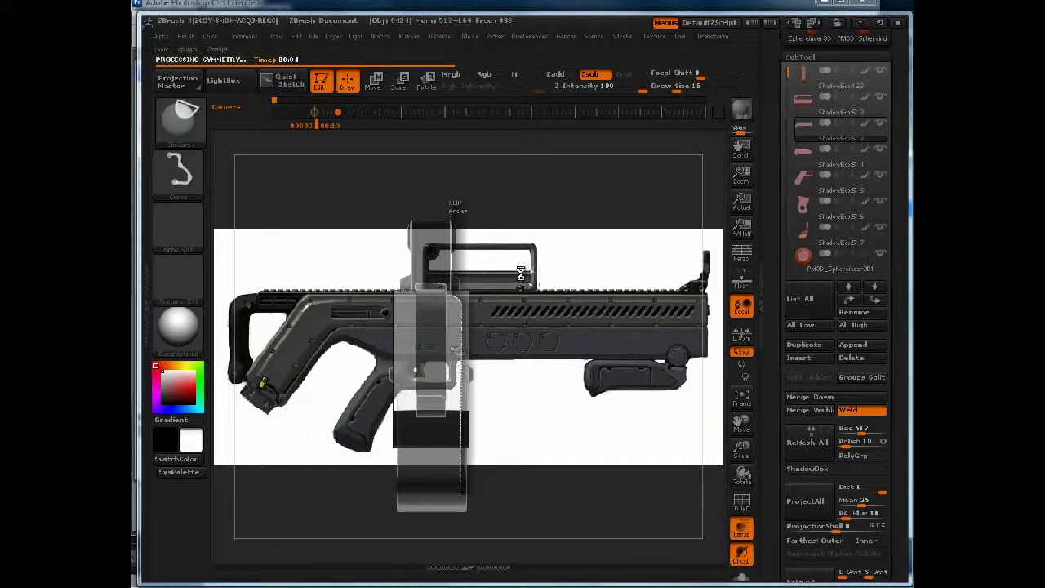
{"action": "left_click_drag", "start_coordinate": [554, 203], "coordinate": [557, 246]}
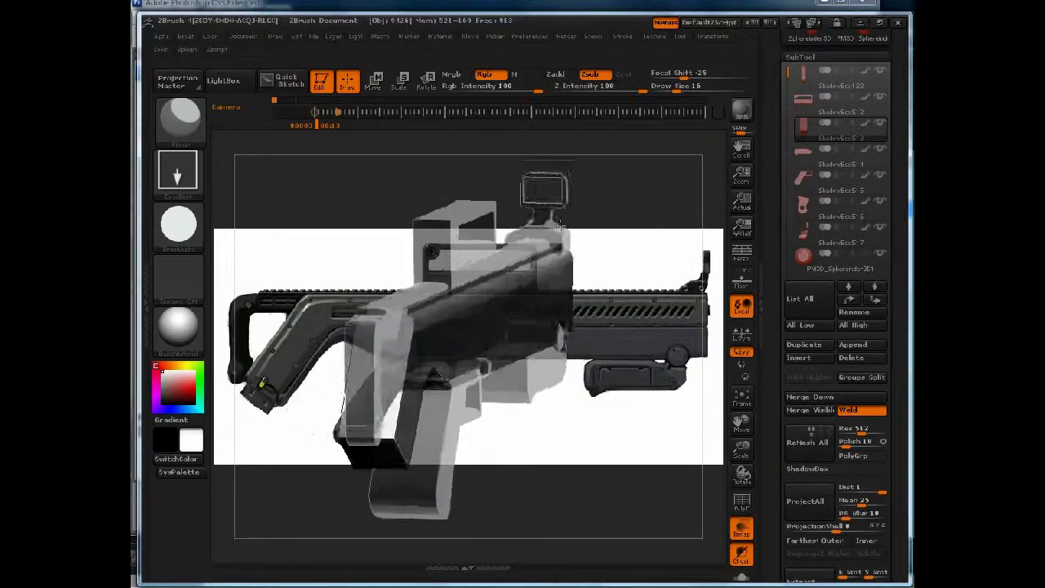
{"action": "left_click_drag", "start_coordinate": [560, 235], "coordinate": [561, 253], "text": "shift"}
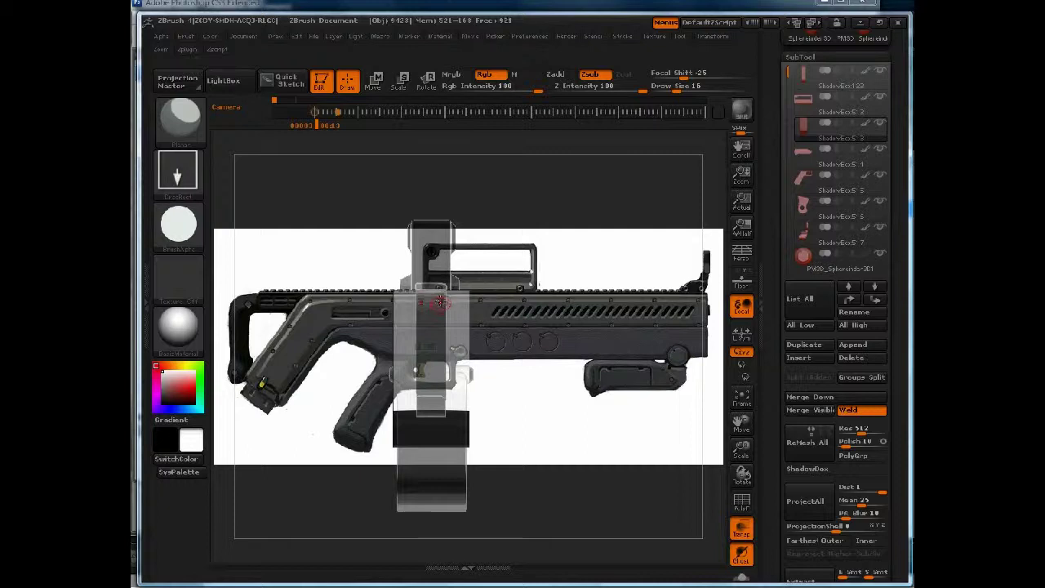
{"action": "left_click_drag", "start_coordinate": [464, 196], "coordinate": [459, 464], "text": "ctrl+shift"}
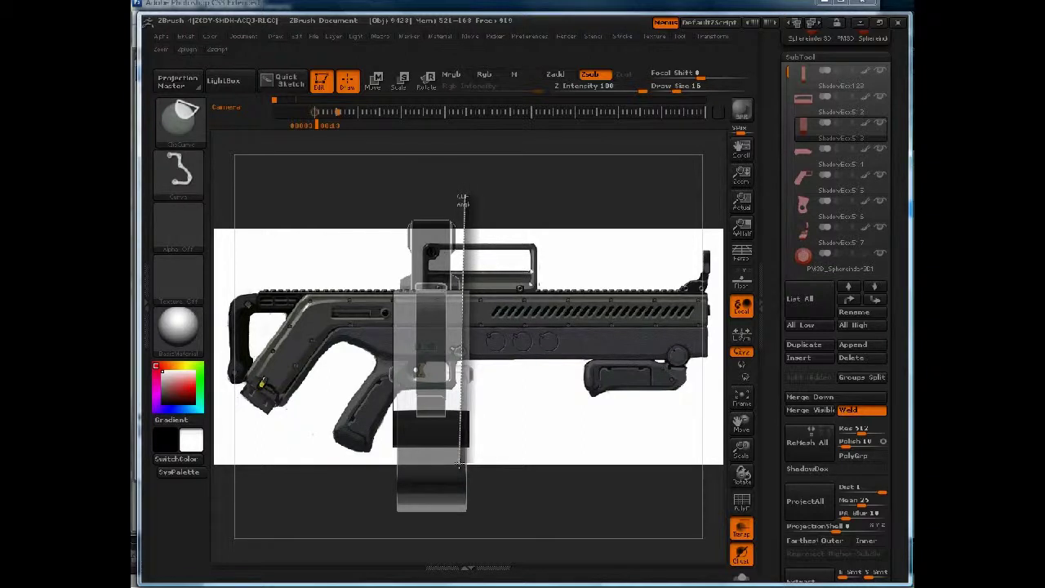
{"action": "left_click_drag", "start_coordinate": [458, 463], "coordinate": [461, 461]}
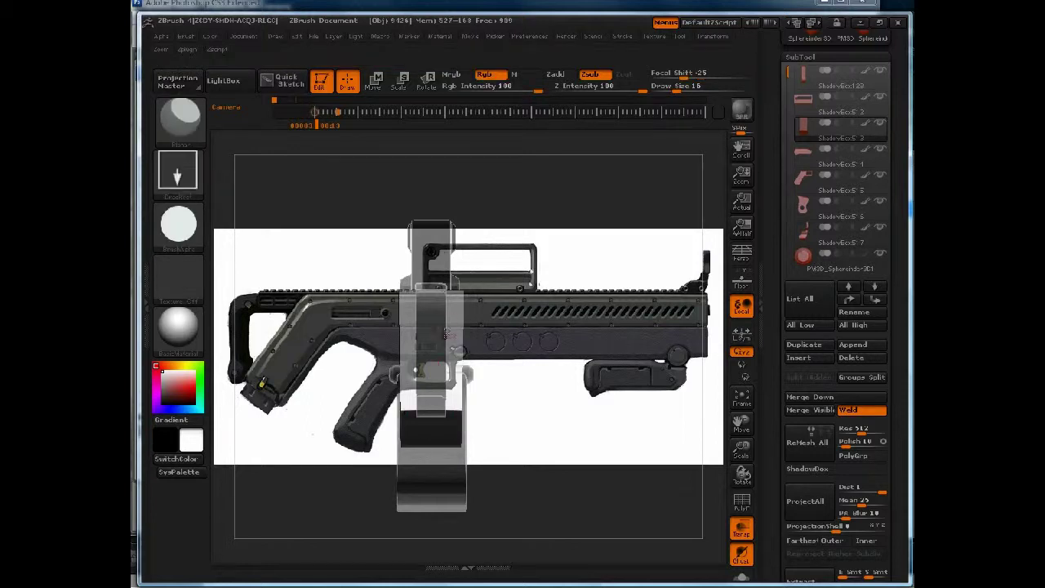
- Select the grip and trigger-guard piece (ShadowBox515) and clip its side with a curve that rounds inward at the lower end
{"action": "key", "text": "f"}
{"action": "left_click_drag", "start_coordinate": [627, 225], "coordinate": [590, 465]}
{"action": "left_click", "coordinate": [586, 461], "text": "alt"}
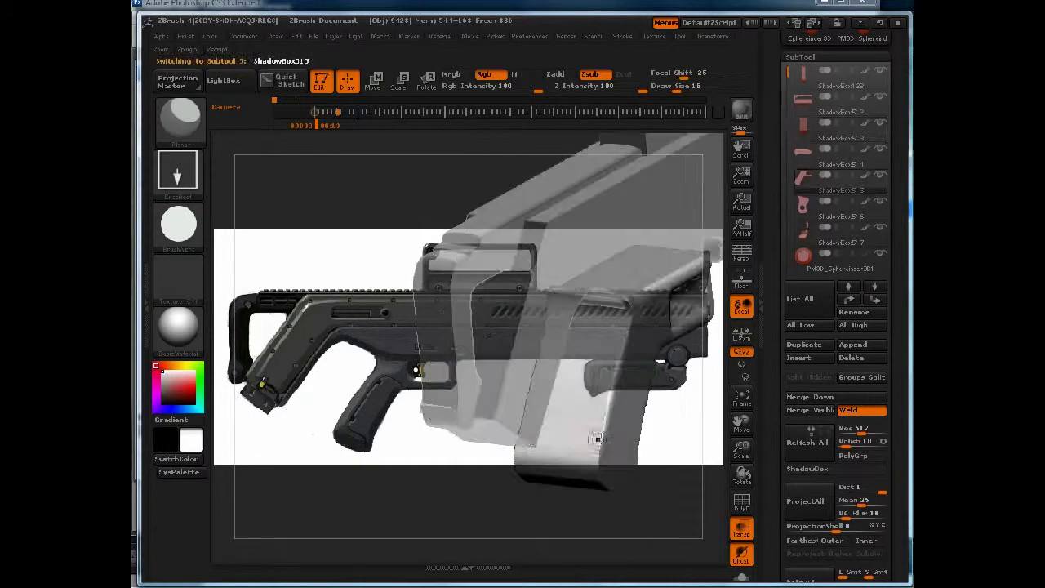
{"action": "left_click_drag", "start_coordinate": [659, 441], "coordinate": [664, 438], "text": "shift"}
{"action": "left_click_drag", "start_coordinate": [596, 440], "coordinate": [560, 391], "text": "alt"}
{"action": "left_click_drag", "start_coordinate": [556, 290], "coordinate": [545, 243], "text": "alt"}
{"action": "mouse_move", "coordinate": [474, 162]}
{"action": "left_mouse_down", "text": "ctrl+shift"}
{"action": "mouse_move", "coordinate": [506, 457]}
{"action": "mouse_move", "coordinate": [487, 477]}
{"action": "mouse_move", "coordinate": [485, 421]}
{"action": "mouse_move", "coordinate": [505, 378]}
{"action": "mouse_move", "coordinate": [482, 389]}
{"action": "mouse_move", "coordinate": [499, 470]}
{"action": "mouse_move", "coordinate": [510, 398]}
{"action": "mouse_move", "coordinate": [704, 356]}
{"action": "left_mouse_up", "text": "ctrl+shift"}
{"action": "left_click_drag", "start_coordinate": [587, 238], "coordinate": [567, 198], "text": "alt"}
{"action": "left_click", "coordinate": [492, 127], "text": "ctrl+shift"}
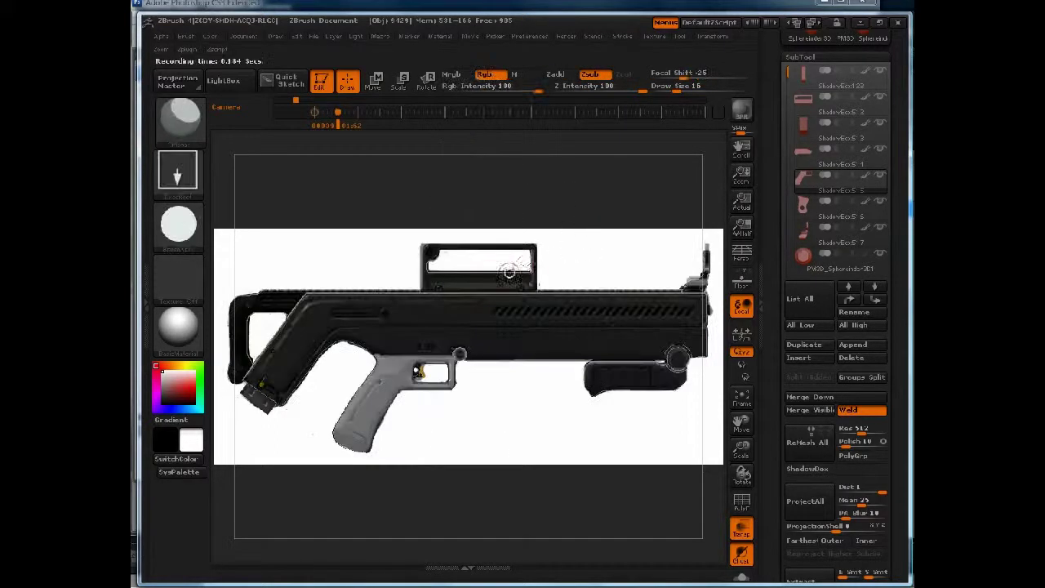
{"action": "mouse_move", "coordinate": [499, 262]}
{"action": "left_mouse_down"}
{"action": "mouse_move", "coordinate": [561, 253]}
{"action": "mouse_move", "coordinate": [537, 241]}
{"action": "mouse_move", "coordinate": [514, 359]}
{"action": "mouse_move", "coordinate": [558, 185]}
{"action": "mouse_move", "coordinate": [521, 253]}
{"action": "mouse_move", "coordinate": [490, 245]}
{"action": "mouse_move", "coordinate": [491, 316]}
{"action": "left_mouse_up"}
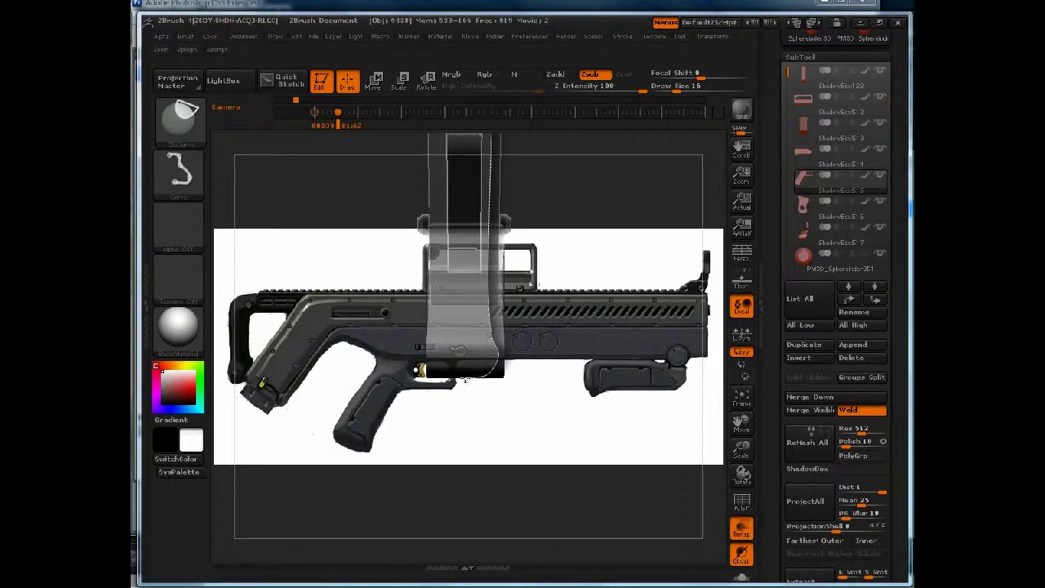
- Choose the MaskLasso brush and mask the handle part of the grip piece in side view
{"action": "mouse_move", "coordinate": [577, 289]}
{"action": "left_mouse_down", "text": "alt"}
{"action": "mouse_move", "coordinate": [566, 252]}
{"action": "mouse_move", "coordinate": [529, 243]}
{"action": "left_mouse_up", "text": "alt"}
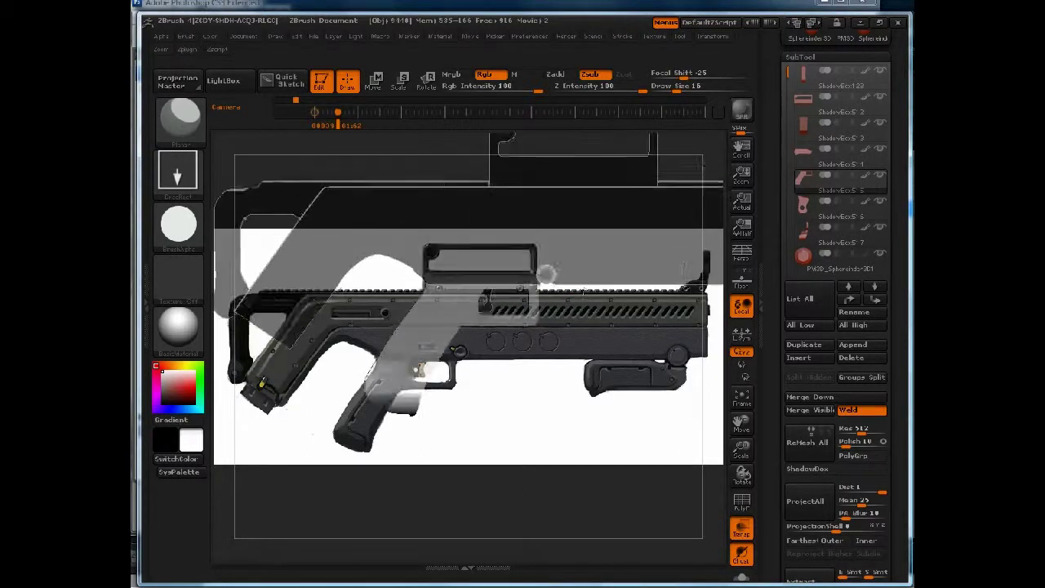
{"action": "key", "text": "ctrl"}
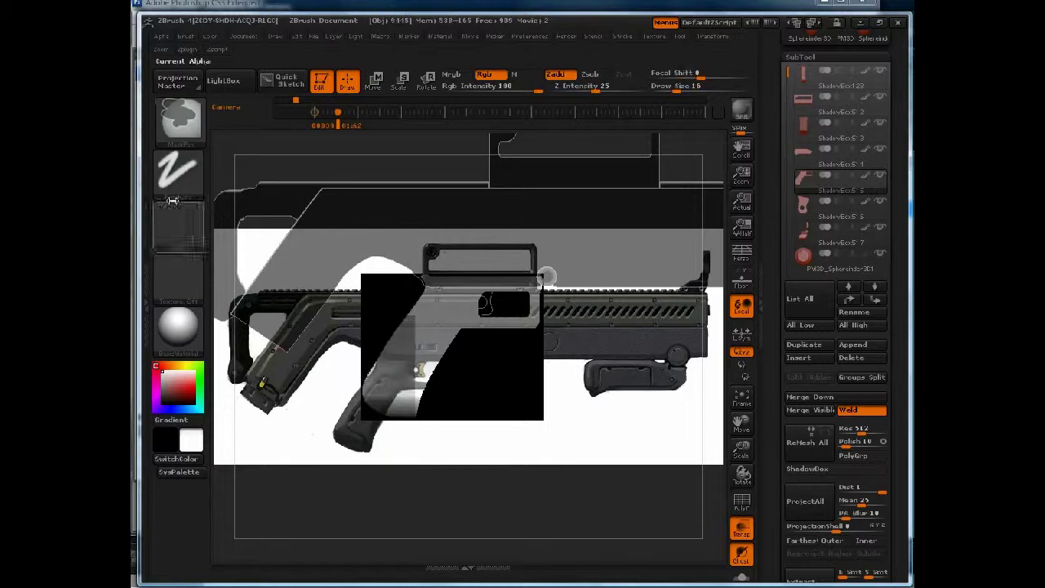
{"action": "left_click", "coordinate": [179, 118]}
{"action": "mouse_move", "coordinate": [337, 190]}
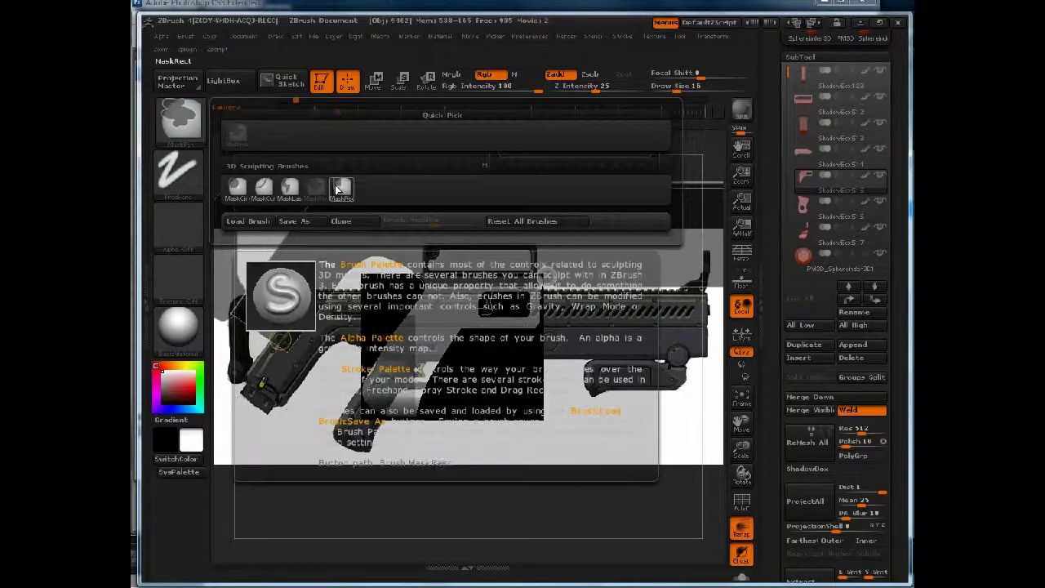
{"action": "left_click", "coordinate": [290, 190]}
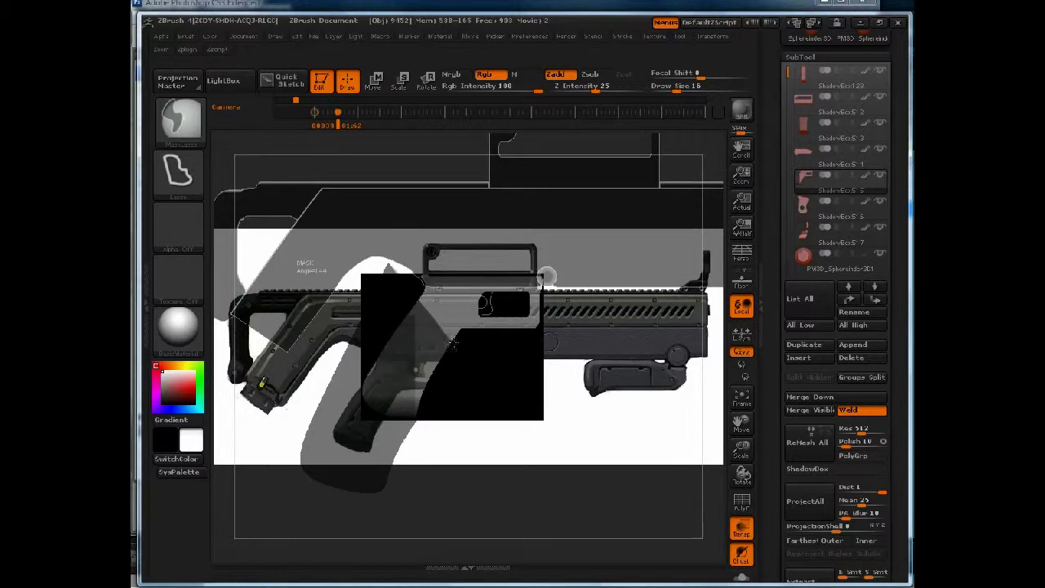
{"action": "mouse_move", "coordinate": [463, 321]}
{"action": "left_mouse_down", "text": "ctrl"}
{"action": "mouse_move", "coordinate": [471, 276]}
{"action": "mouse_move", "coordinate": [418, 249]}
{"action": "left_mouse_up", "text": "ctrl"}
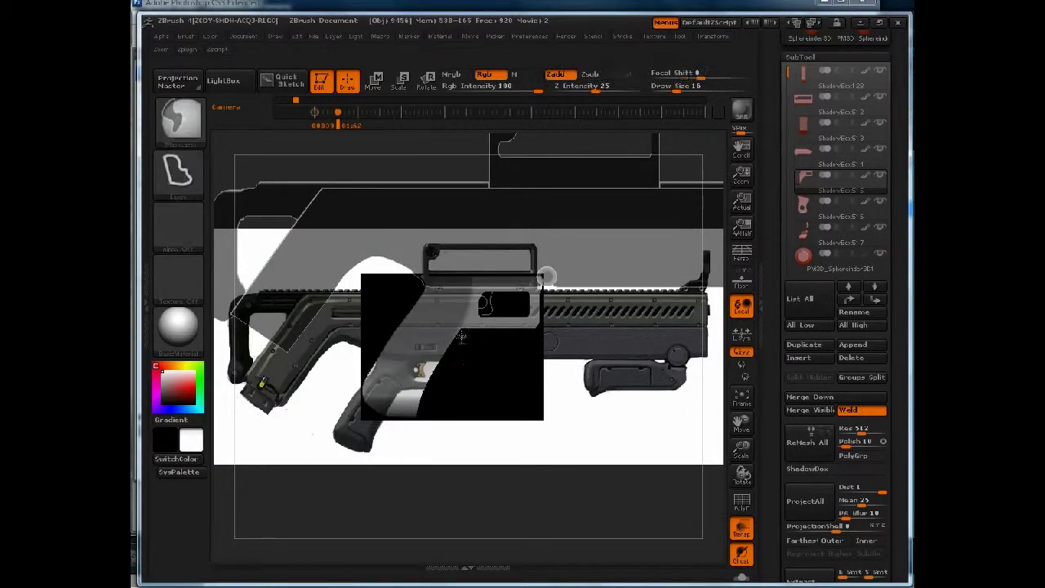
{"action": "mouse_move", "coordinate": [475, 306]}
{"action": "left_mouse_down", "text": "ctrl"}
{"action": "mouse_move", "coordinate": [462, 263]}
{"action": "mouse_move", "coordinate": [351, 312]}
{"action": "mouse_move", "coordinate": [431, 478]}
{"action": "mouse_move", "coordinate": [437, 467]}
{"action": "left_mouse_up", "text": "ctrl"}
{"action": "key", "text": "ctrl"}
- Try to clip the trigger-guard side of the grip piece in an end-on view, and select the Planar brush
{"action": "mouse_move", "coordinate": [477, 381]}
{"action": "left_mouse_down"}
{"action": "mouse_move", "coordinate": [506, 383]}
{"action": "mouse_move", "coordinate": [429, 384]}
{"action": "left_mouse_up"}
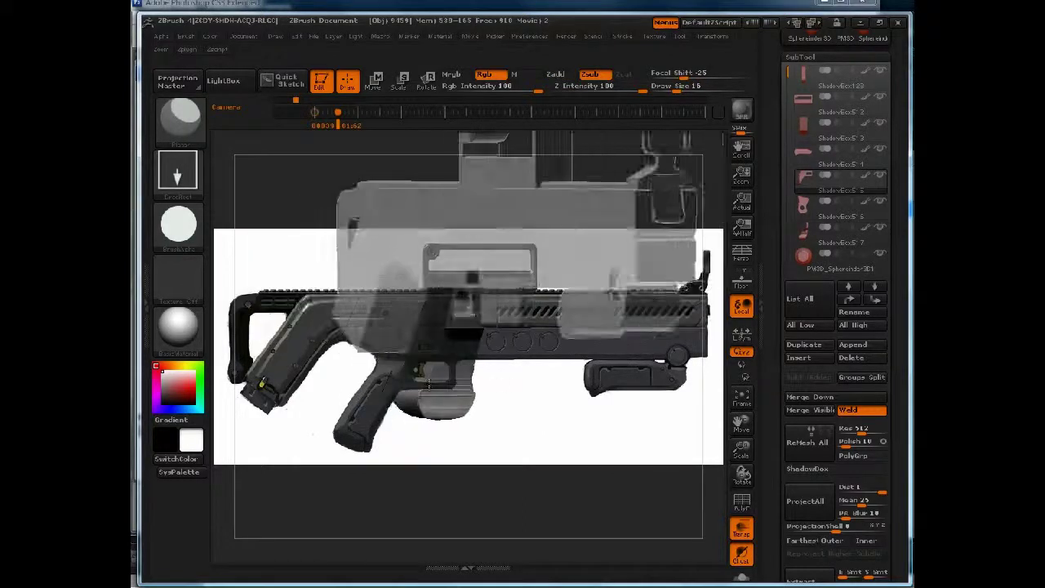
{"action": "key", "text": "ctrl"}
{"action": "mouse_move", "coordinate": [482, 160]}
{"action": "left_mouse_down", "text": "ctrl"}
{"action": "mouse_move", "coordinate": [483, 372]}
{"action": "mouse_move", "coordinate": [462, 373]}
{"action": "left_mouse_up", "text": "ctrl"}
{"action": "left_click_drag", "start_coordinate": [548, 207], "coordinate": [586, 212]}
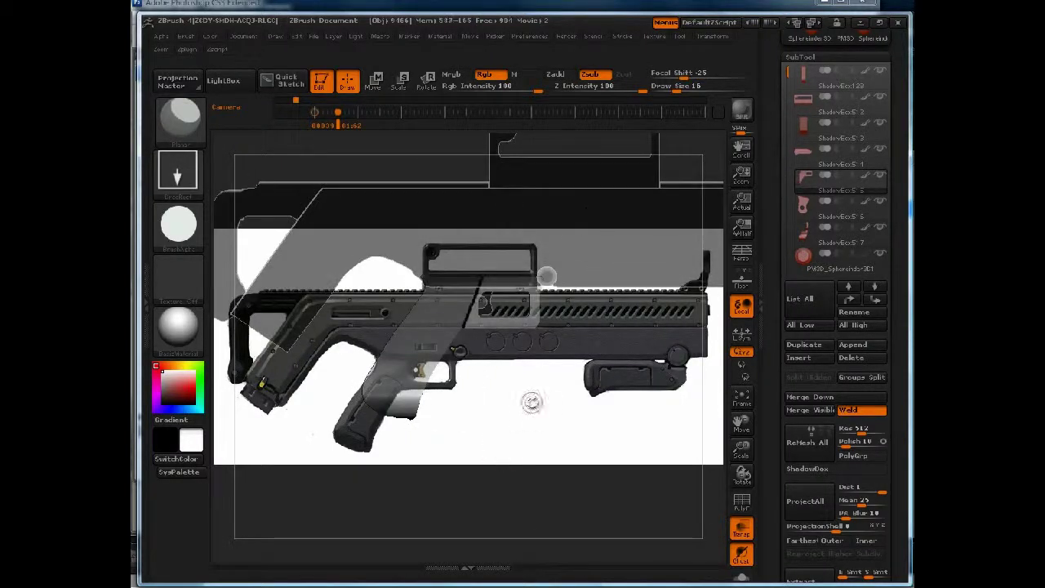
{"action": "left_click_drag", "start_coordinate": [501, 392], "coordinate": [467, 381]}
{"action": "key", "text": "shift"}
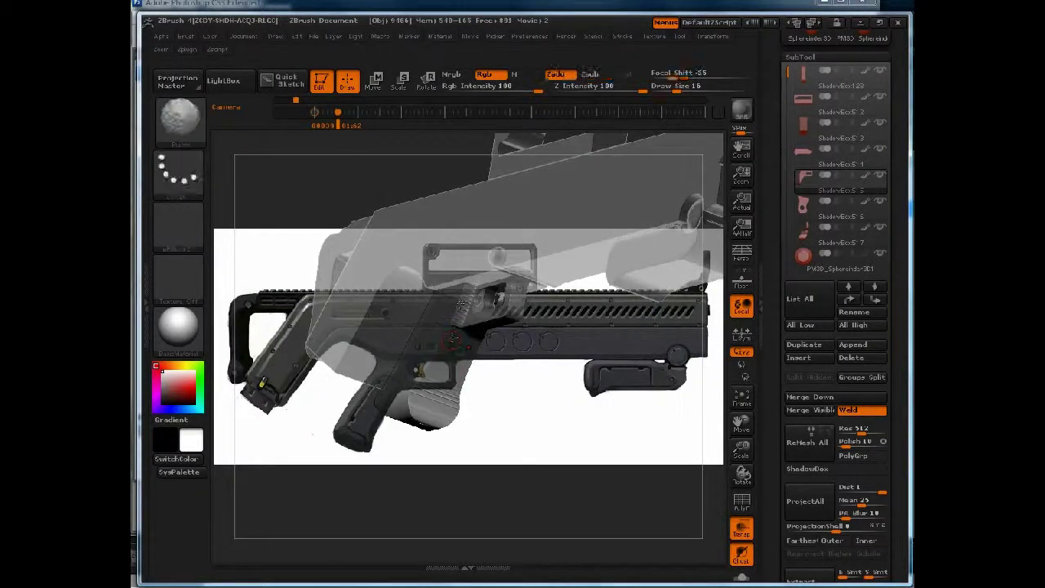
{"action": "key", "text": "b"}
{"action": "key", "text": "p"}
{"action": "key", "text": "l"}
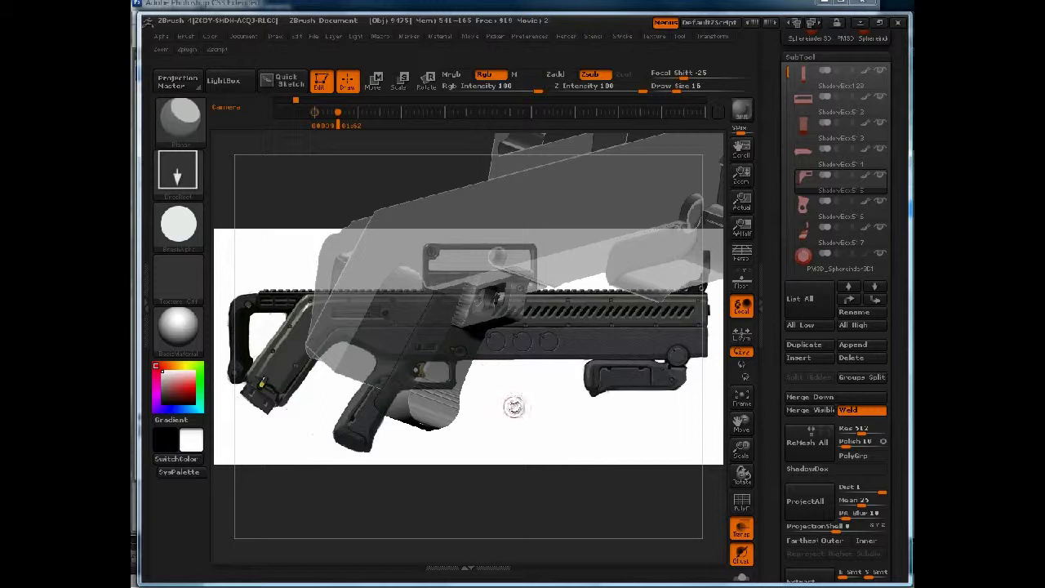
- Undo the last edits made to the grip piece
{"action": "key", "text": "ctrl+z"}
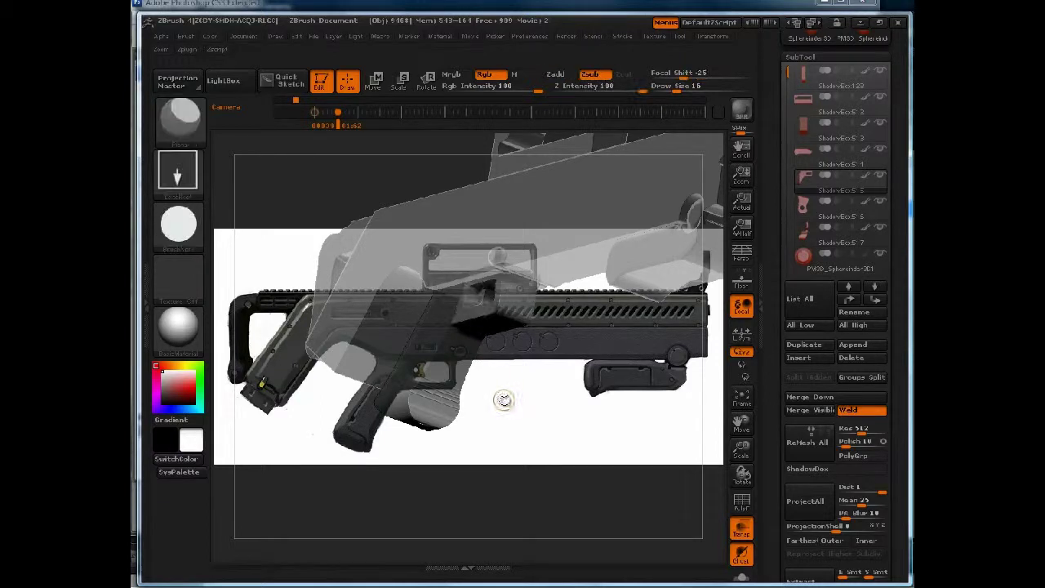
{"action": "key", "text": "ctrl+z"}
{"action": "mouse_move", "coordinate": [484, 364]}
{"action": "left_mouse_down"}
{"action": "mouse_move", "coordinate": [539, 394]}
{"action": "mouse_move", "coordinate": [506, 408]}
{"action": "left_mouse_up"}
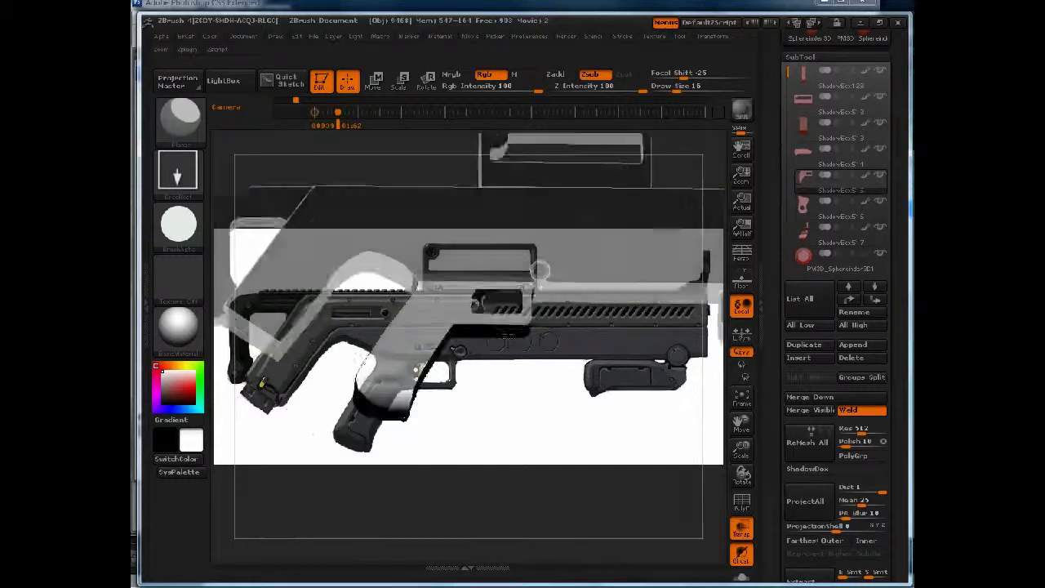
{"action": "key", "text": "ctrl+z"}
{"action": "key", "text": "ctrl+z"}
{"action": "key", "text": "ctrl+z"}
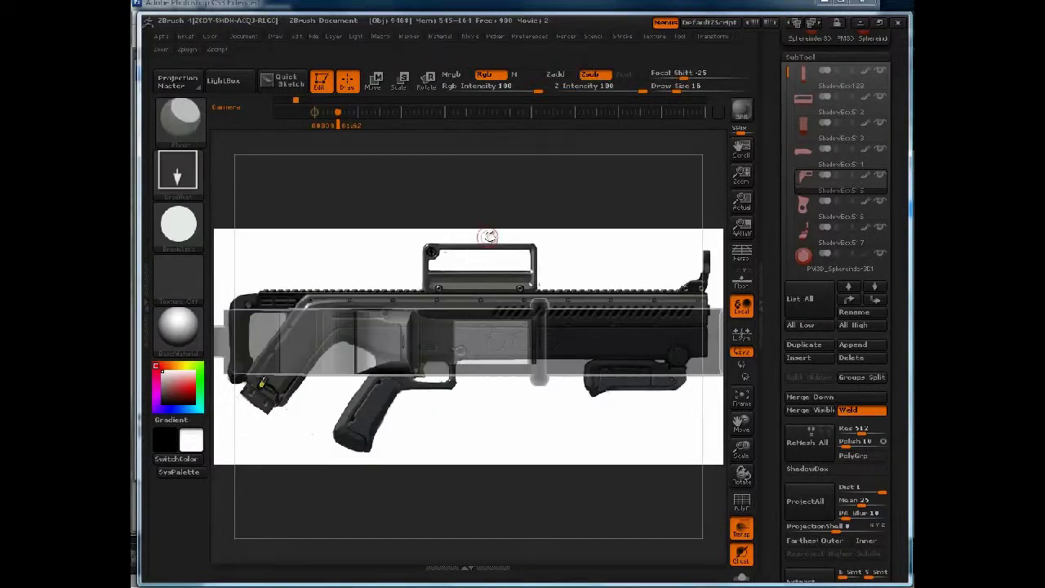
- Subdivide the grip piece's geometry, comparing it with the previous state through undo and redo
{"action": "key", "text": "ctrl+d"}
{"action": "key", "text": "ctrl+z"}
{"action": "key", "text": "ctrl+shift+z"}
{"action": "key", "text": "ctrl+z"}
{"action": "key", "text": "ctrl+shift+z"}
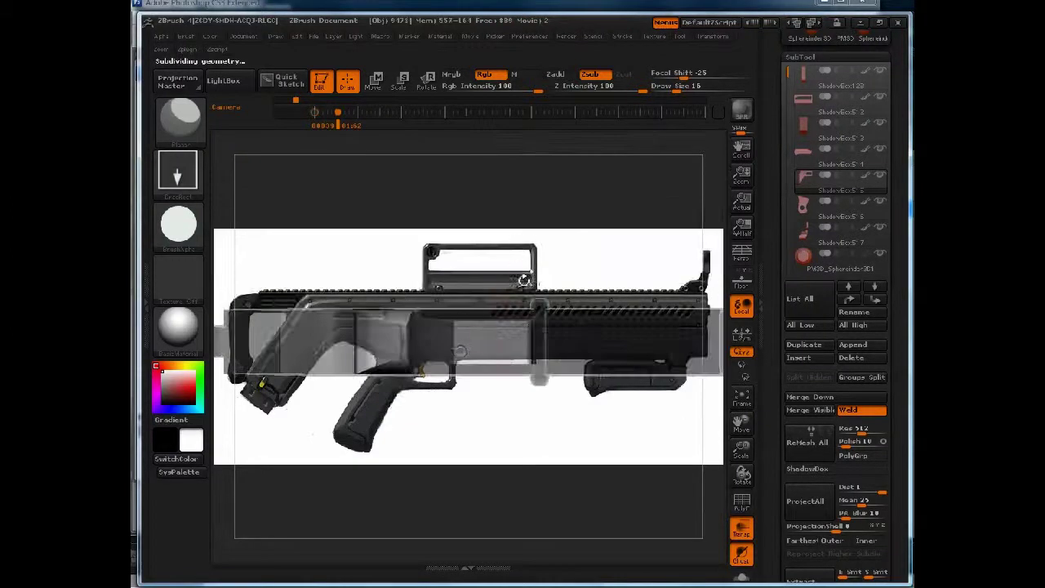
- Mask the handle part of the grip piece with the MaskLasso brush in side view, leaving the trigger guard free
{"action": "left_click_drag", "start_coordinate": [525, 227], "coordinate": [525, 335]}
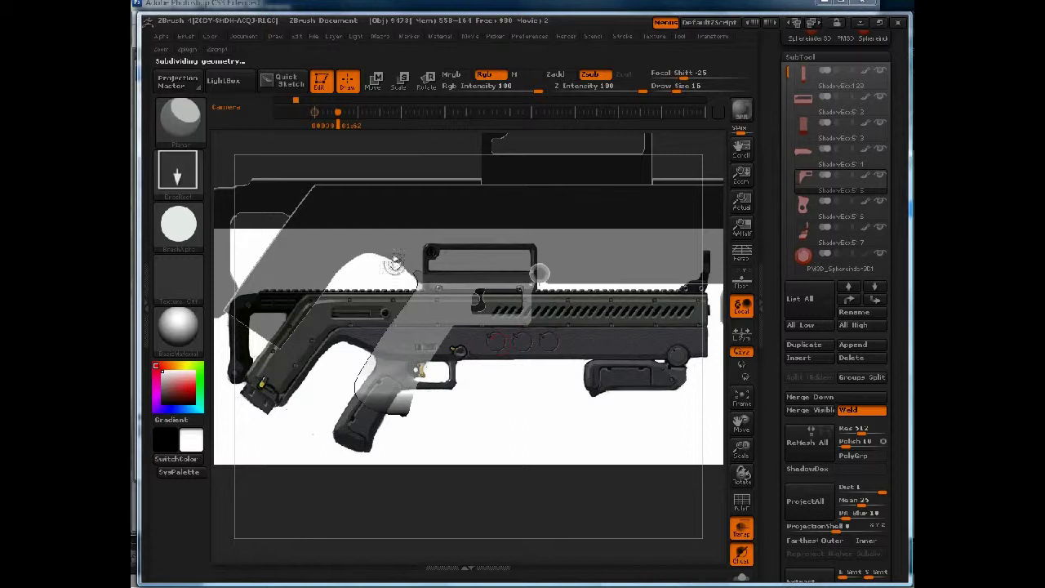
{"action": "key", "text": "ctrl"}
{"action": "left_click_drag", "start_coordinate": [475, 268], "coordinate": [475, 271], "text": "ctrl"}
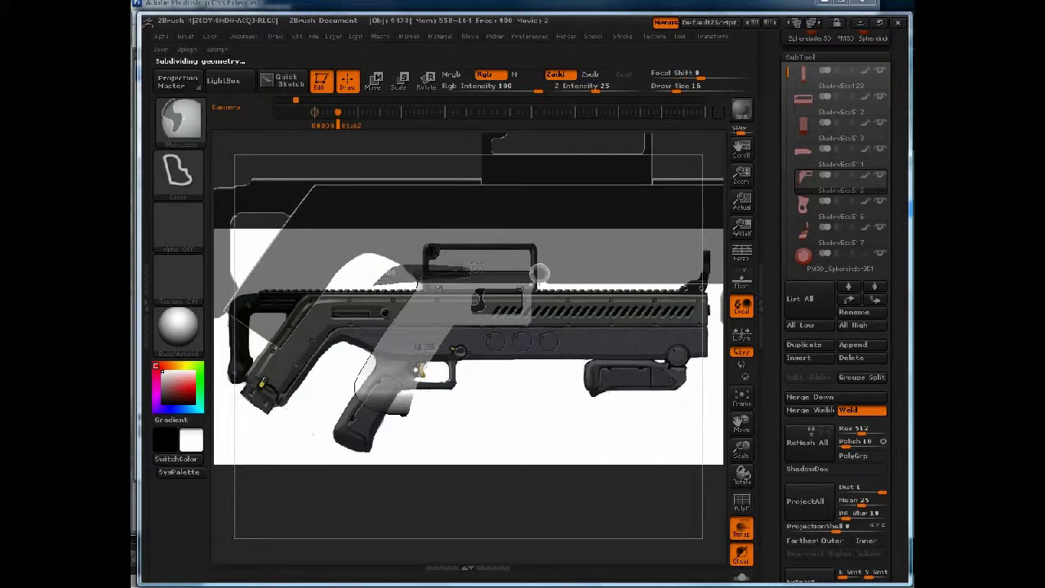
{"action": "mouse_move", "coordinate": [456, 312]}
{"action": "left_mouse_down", "text": "ctrl"}
{"action": "mouse_move", "coordinate": [361, 451]}
{"action": "mouse_move", "coordinate": [403, 318]}
{"action": "left_mouse_up", "text": "ctrl"}
{"action": "mouse_move", "coordinate": [452, 357]}
{"action": "left_mouse_down"}
{"action": "mouse_move", "coordinate": [484, 362]}
{"action": "mouse_move", "coordinate": [423, 333]}
{"action": "mouse_move", "coordinate": [457, 341]}
{"action": "mouse_move", "coordinate": [464, 319]}
{"action": "left_mouse_up"}
{"action": "left_click", "coordinate": [423, 333], "text": "ctrl"}
- Clip both sides of the grip piece's unmasked trigger-guard part with ClipCurve, looking along the rifle's thickness
{"action": "key", "text": "ctrl+shift"}
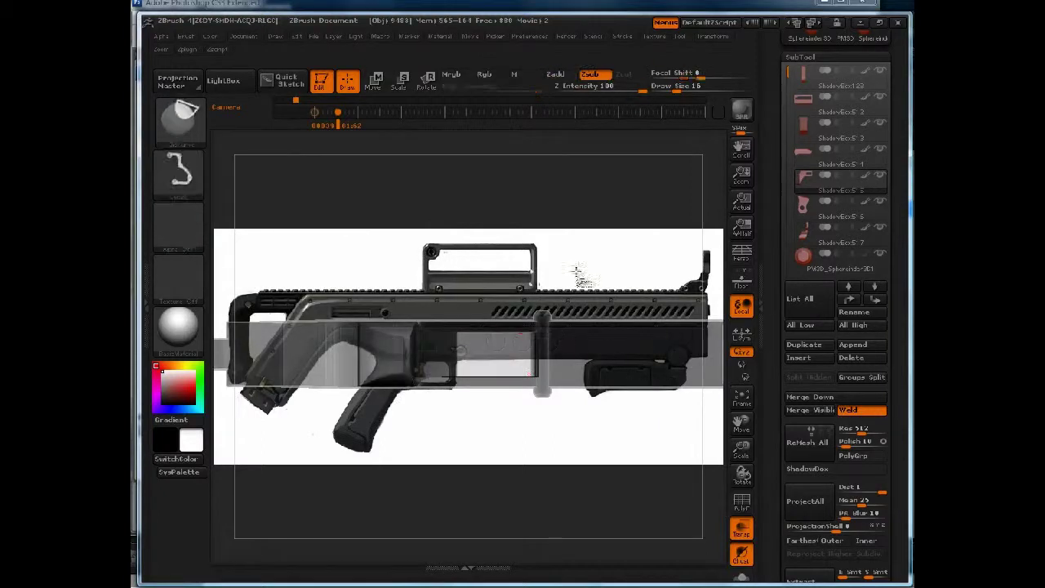
{"action": "mouse_move", "coordinate": [316, 204]}
{"action": "left_mouse_down", "text": "ctrl+shift"}
{"action": "mouse_move", "coordinate": [584, 202]}
{"action": "mouse_move", "coordinate": [566, 303]}
{"action": "mouse_move", "coordinate": [569, 338]}
{"action": "mouse_move", "coordinate": [586, 343]}
{"action": "left_mouse_up", "text": "ctrl+shift"}
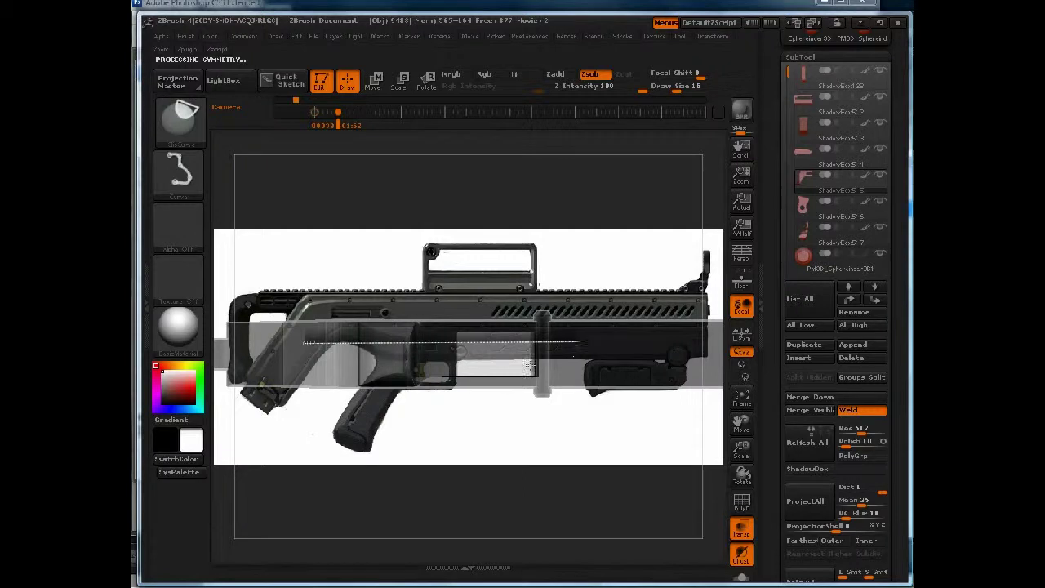
{"action": "left_click_drag", "start_coordinate": [486, 444], "coordinate": [519, 447]}
{"action": "mouse_move", "coordinate": [501, 398]}
{"action": "left_mouse_down"}
{"action": "mouse_move", "coordinate": [502, 367]}
{"action": "mouse_move", "coordinate": [504, 403]}
{"action": "mouse_move", "coordinate": [468, 424]}
{"action": "mouse_move", "coordinate": [534, 279]}
{"action": "mouse_move", "coordinate": [506, 286]}
{"action": "left_mouse_up"}
{"action": "mouse_move", "coordinate": [336, 197]}
{"action": "left_mouse_down", "text": "ctrl+shift"}
{"action": "mouse_move", "coordinate": [554, 217]}
{"action": "mouse_move", "coordinate": [590, 193]}
{"action": "mouse_move", "coordinate": [570, 344]}
{"action": "left_mouse_up", "text": "ctrl+shift"}
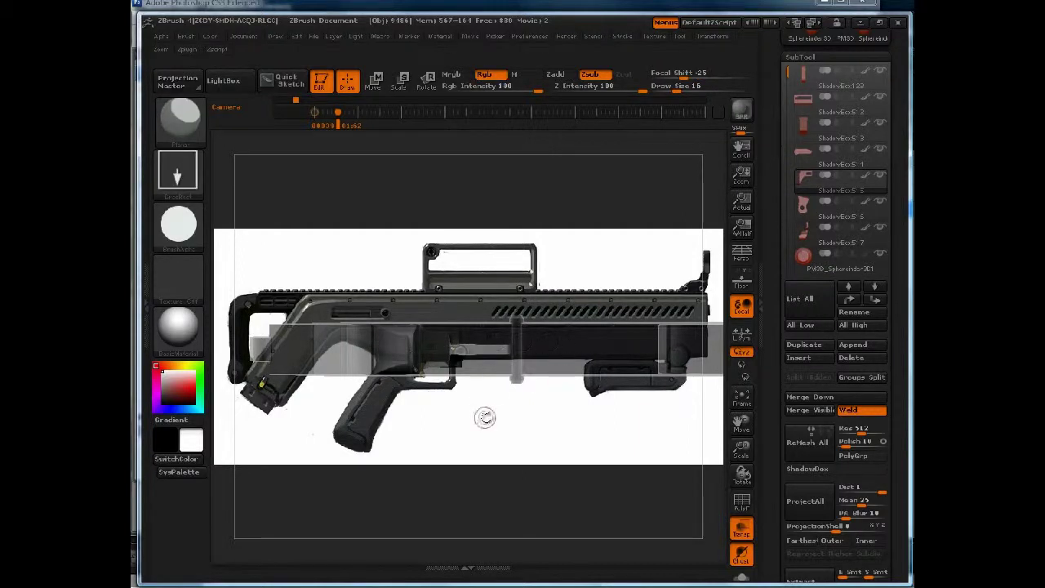
{"action": "key", "text": "ctrl+shift"}
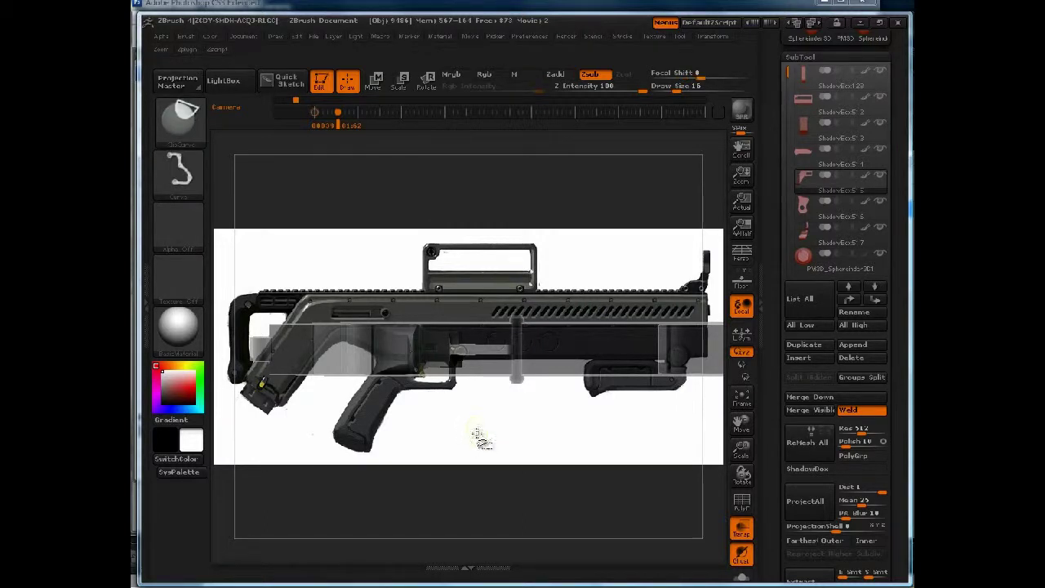
{"action": "key", "text": "ctrl+z"}
{"action": "mouse_move", "coordinate": [427, 300]}
{"action": "left_mouse_down"}
{"action": "mouse_move", "coordinate": [457, 254]}
{"action": "mouse_move", "coordinate": [434, 238]}
{"action": "mouse_move", "coordinate": [469, 214]}
{"action": "mouse_move", "coordinate": [531, 126]}
{"action": "mouse_move", "coordinate": [529, 101]}
{"action": "left_mouse_up"}
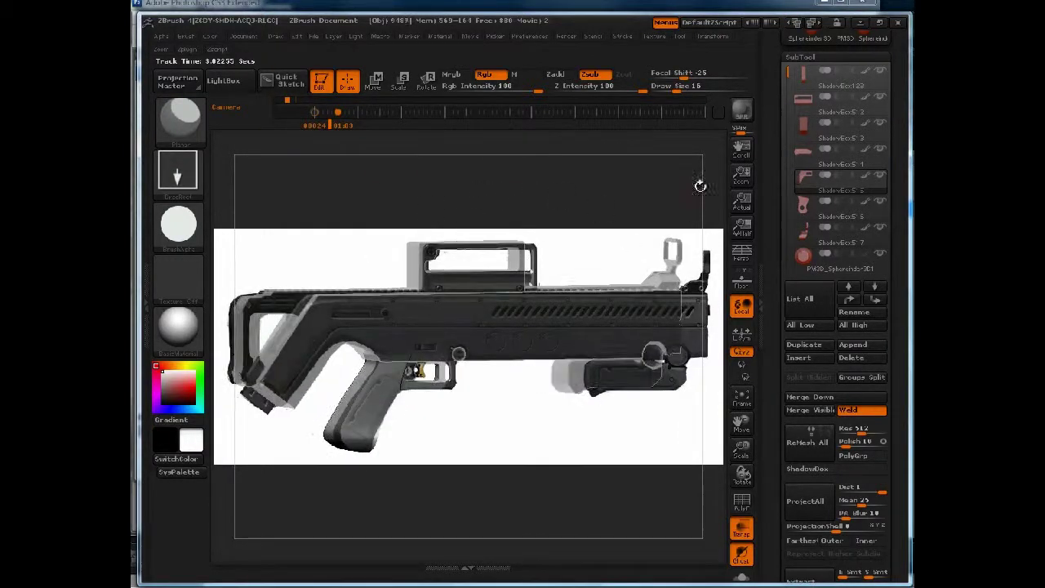
- Turn off transparency, select the small cylinder pin above the trigger guard and adjust its position with Move
{"action": "left_click", "coordinate": [741, 530]}
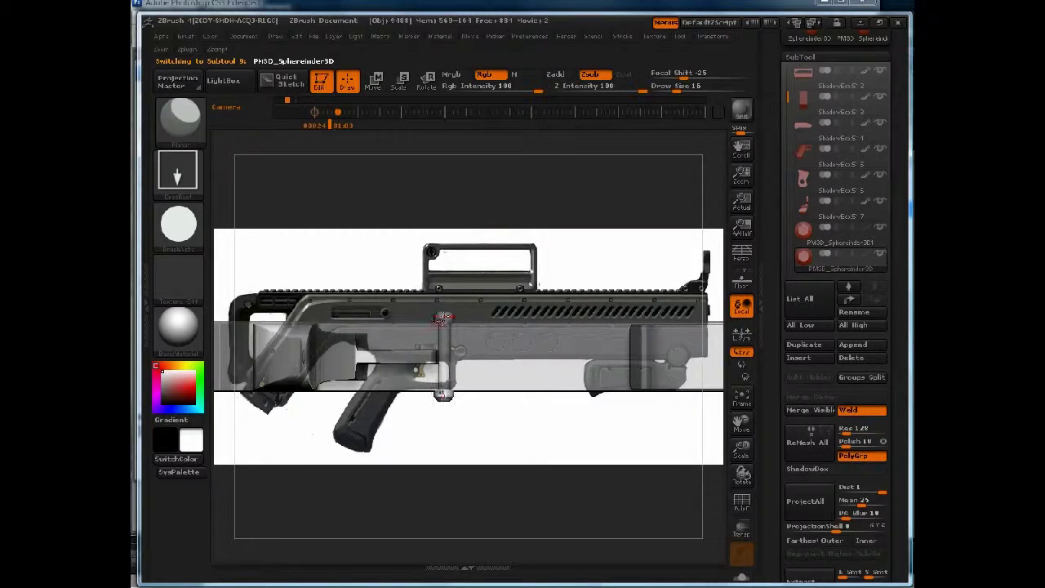
{"action": "key", "text": "w"}
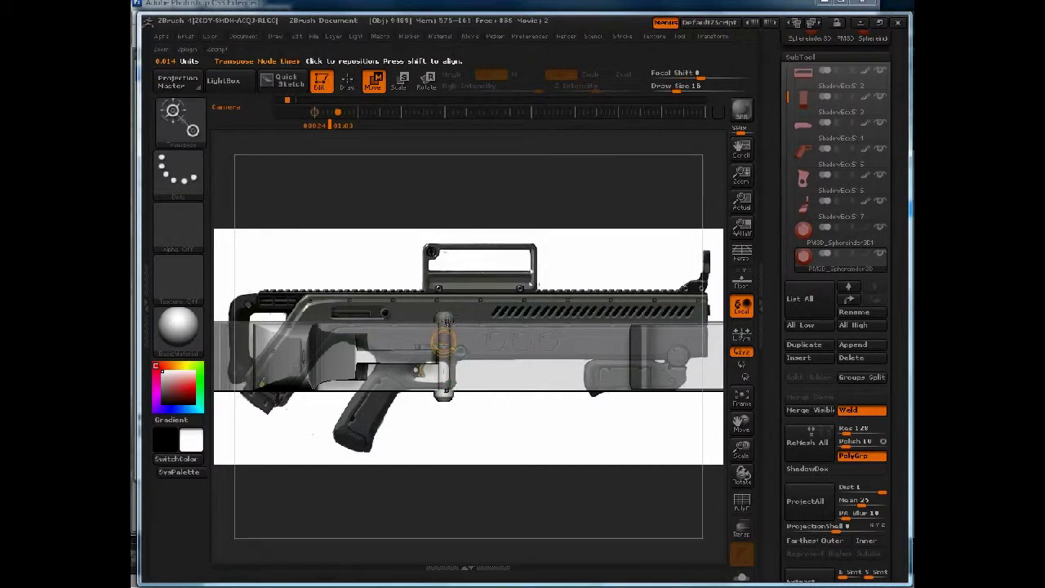
{"action": "left_click_drag", "start_coordinate": [444, 346], "coordinate": [443, 326]}
{"action": "key", "text": "q"}
{"action": "left_click_drag", "start_coordinate": [524, 202], "coordinate": [514, 388]}
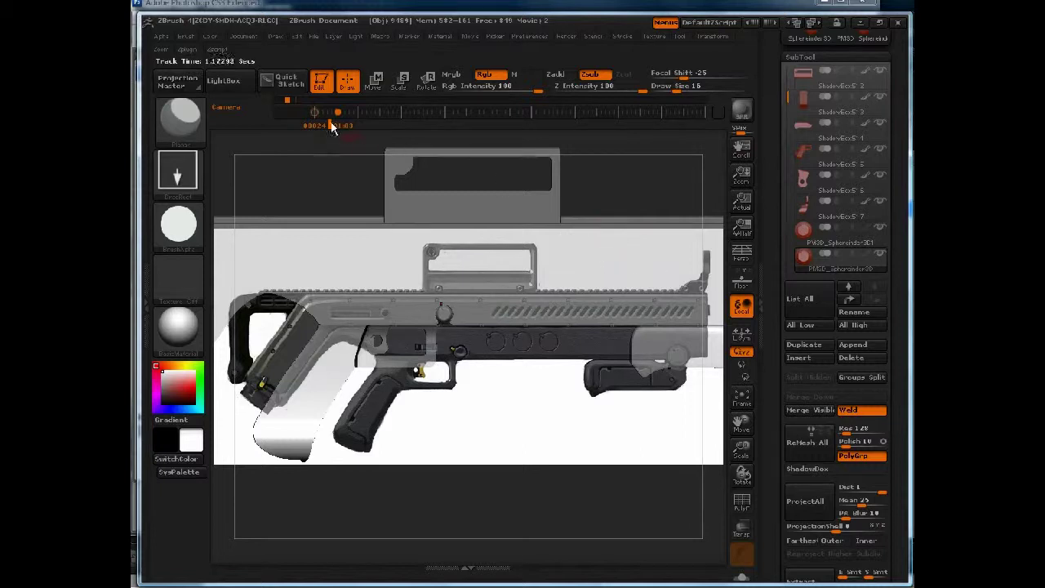
- Return the timeline to the start, set the image plane's model opacity to 100 and show the Back reference view
{"action": "left_click_drag", "start_coordinate": [334, 126], "coordinate": [316, 125]}
{"action": "left_click", "coordinate": [653, 37]}
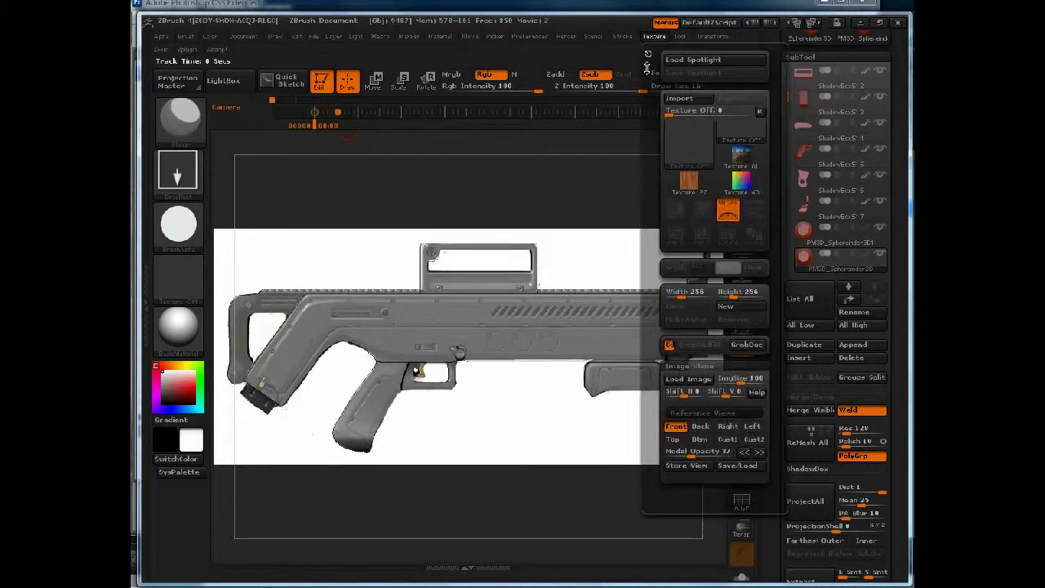
{"action": "left_click_drag", "start_coordinate": [692, 453], "coordinate": [732, 456]}
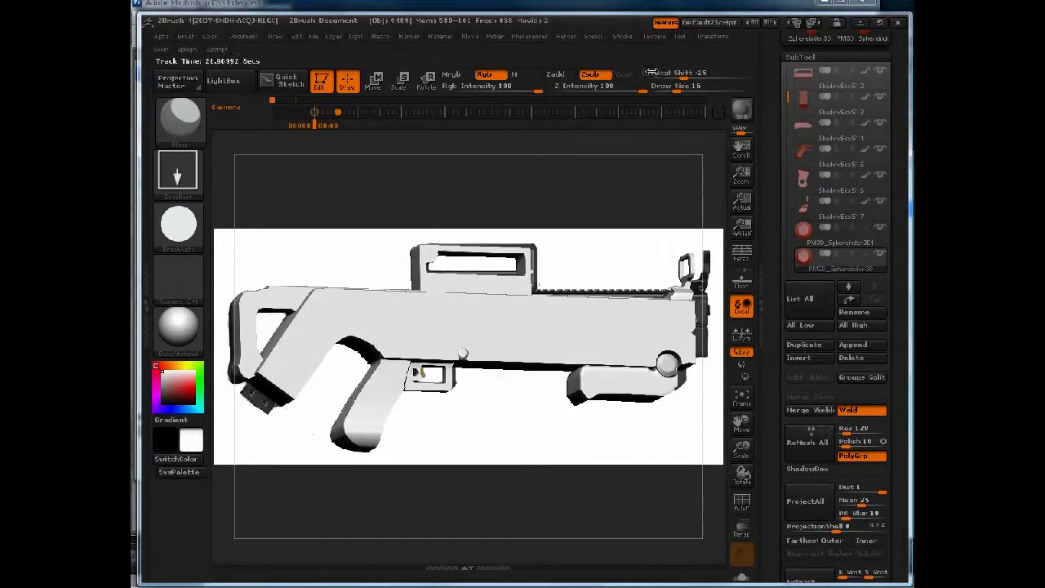
{"action": "left_click", "coordinate": [654, 36]}
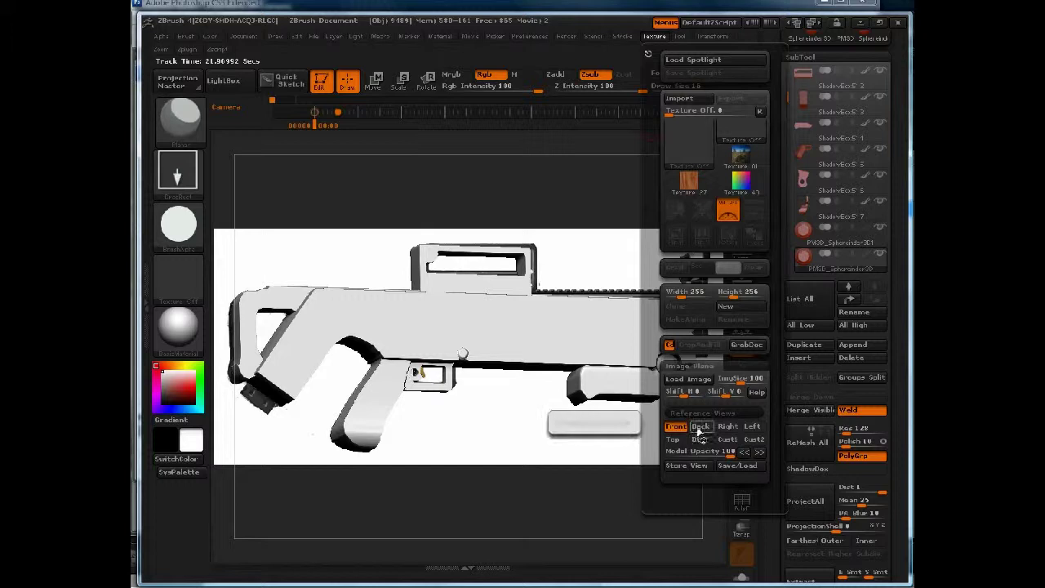
{"action": "left_click", "coordinate": [699, 428]}
- Select the grip piece and smooth the handle's rear and lower edges with a draw size of 68
{"action": "left_click_drag", "start_coordinate": [531, 438], "coordinate": [441, 381]}
{"action": "left_click_drag", "start_coordinate": [543, 453], "coordinate": [471, 399], "text": "alt"}
{"action": "left_click_drag", "start_coordinate": [469, 441], "coordinate": [541, 392], "text": "alt"}
{"action": "right_click_drag", "start_coordinate": [402, 382], "coordinate": [420, 376], "text": "ctrl"}
{"action": "key", "text": "space"}
{"action": "mouse_move", "coordinate": [419, 376]}
{"action": "left_mouse_down"}
{"action": "mouse_move", "coordinate": [437, 377]}
{"action": "mouse_move", "coordinate": [415, 391]}
{"action": "mouse_move", "coordinate": [423, 423]}
{"action": "left_mouse_up"}
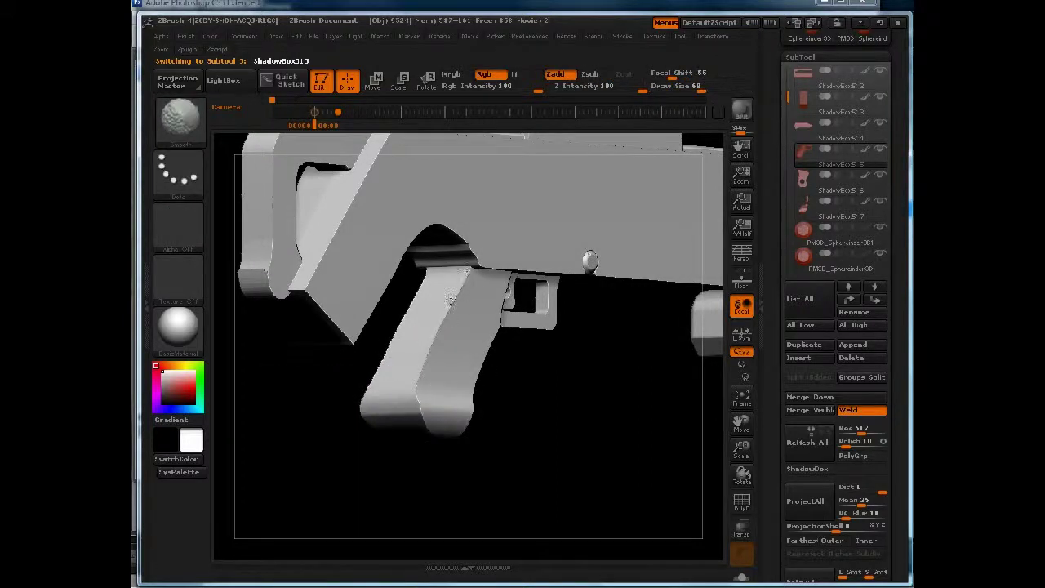
{"action": "left_click_drag", "start_coordinate": [416, 411], "coordinate": [415, 386], "text": "shift"}
{"action": "left_click_drag", "start_coordinate": [447, 312], "coordinate": [463, 281], "text": "shift"}
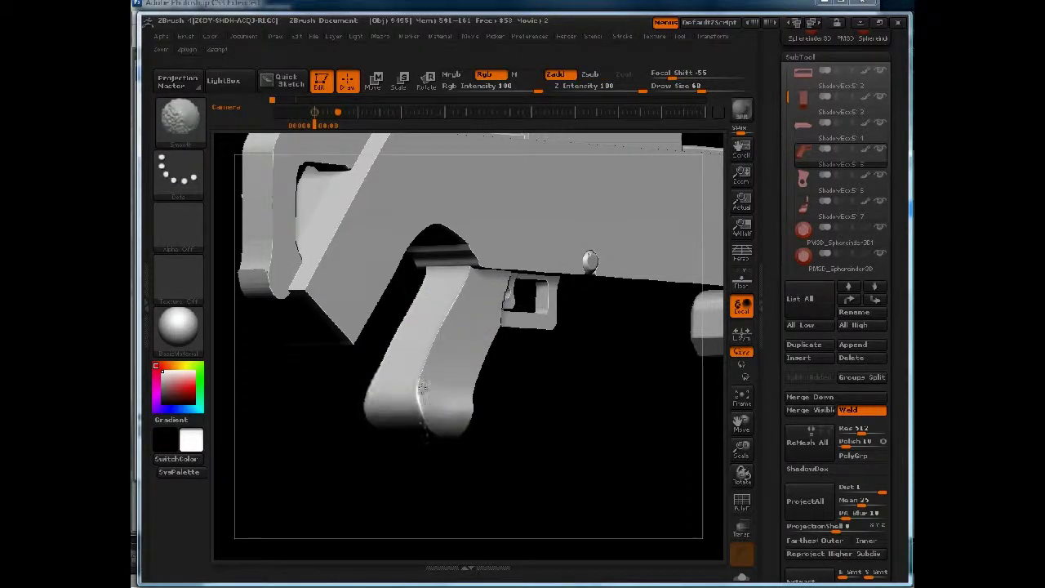
{"action": "left_click_drag", "start_coordinate": [458, 293], "coordinate": [461, 302], "text": "shift"}
- Reduce the draw size to 21 and smooth the stepped edge where the handle meets the trigger guard
{"action": "mouse_move", "coordinate": [502, 403]}
{"action": "left_mouse_down"}
{"action": "mouse_move", "coordinate": [481, 359]}
{"action": "mouse_move", "coordinate": [439, 397]}
{"action": "left_mouse_up"}
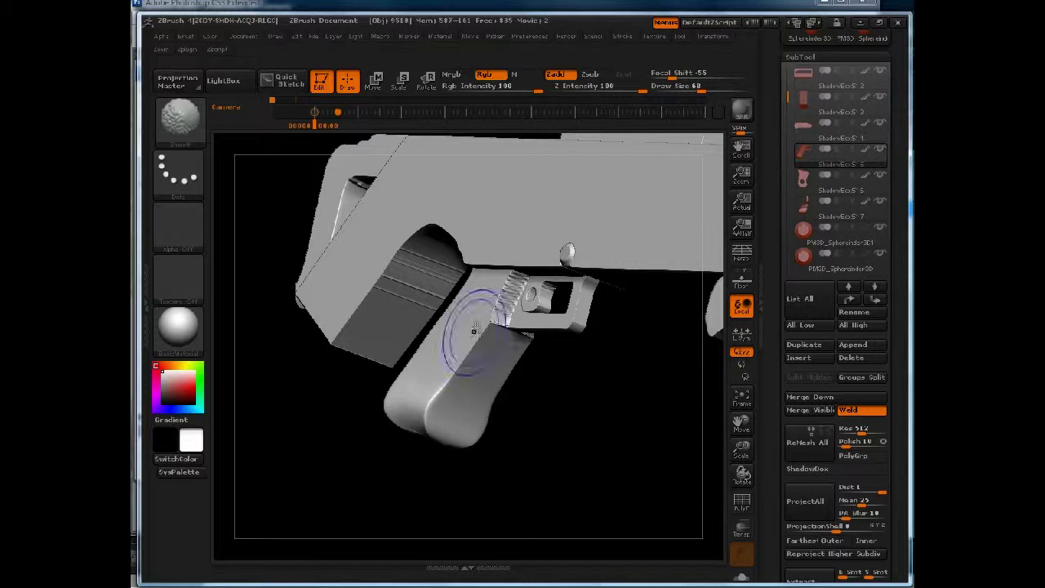
{"action": "key", "text": "space"}
{"action": "mouse_move", "coordinate": [514, 301]}
{"action": "left_mouse_down"}
{"action": "mouse_move", "coordinate": [491, 302]}
{"action": "mouse_move", "coordinate": [503, 313]}
{"action": "left_mouse_up"}
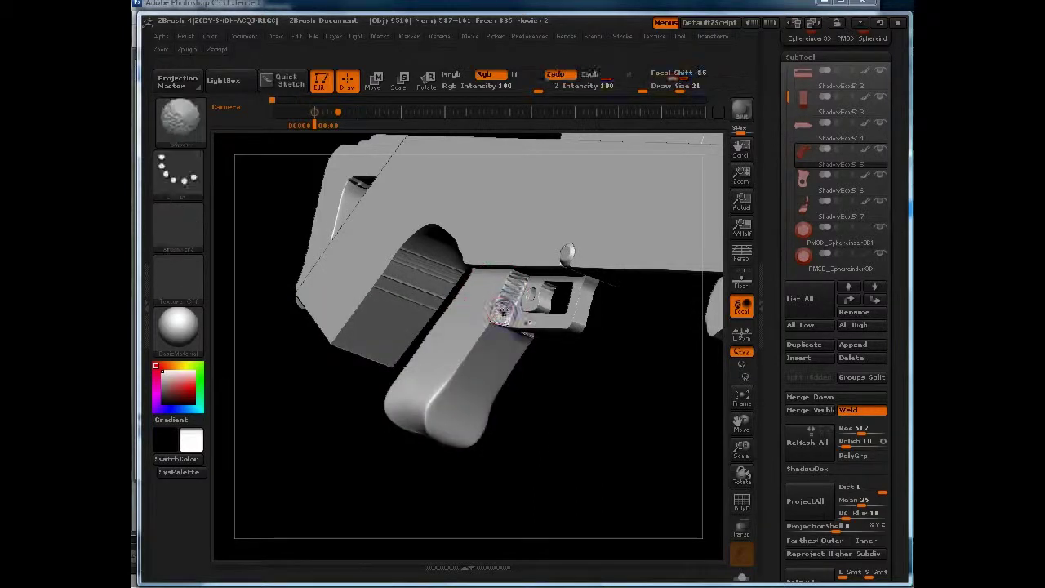
{"action": "left_click_drag", "start_coordinate": [532, 437], "coordinate": [567, 452]}
{"action": "key", "text": "shift"}
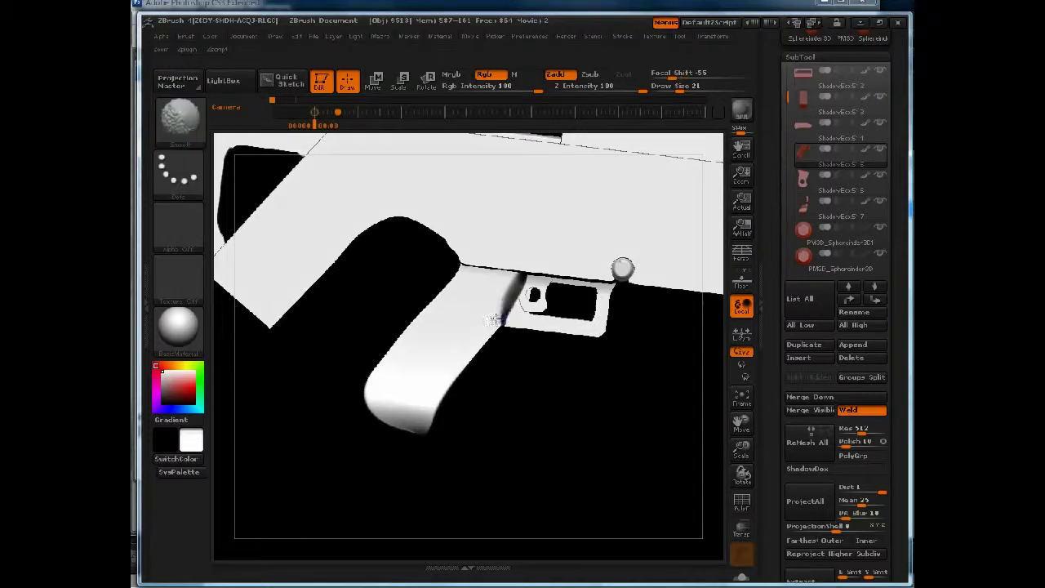
{"action": "mouse_move", "coordinate": [504, 433]}
{"action": "left_mouse_down"}
{"action": "mouse_move", "coordinate": [512, 347]}
{"action": "mouse_move", "coordinate": [527, 363]}
{"action": "mouse_move", "coordinate": [524, 477]}
{"action": "left_mouse_up"}
{"action": "key", "text": "ctrl"}
{"action": "left_click_drag", "start_coordinate": [539, 308], "coordinate": [514, 422], "text": "shift"}
{"action": "left_click_drag", "start_coordinate": [502, 489], "coordinate": [534, 327]}
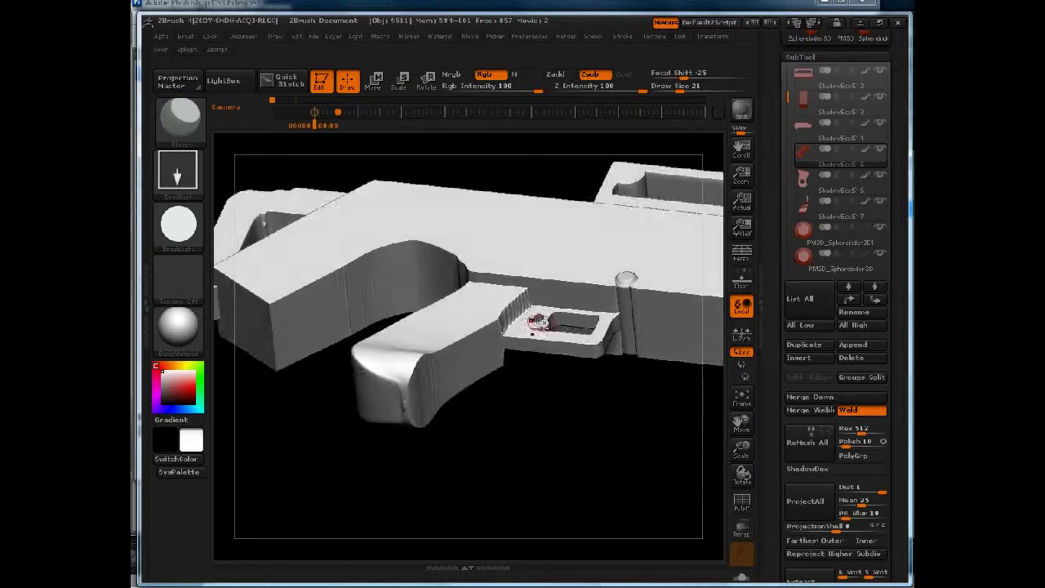
- Select the trigger subtool, turn on transparency and clip the trigger thinner with ClipCurve in a view from below
{"action": "left_click_drag", "start_coordinate": [516, 448], "coordinate": [539, 359]}
{"action": "left_click", "coordinate": [741, 534]}
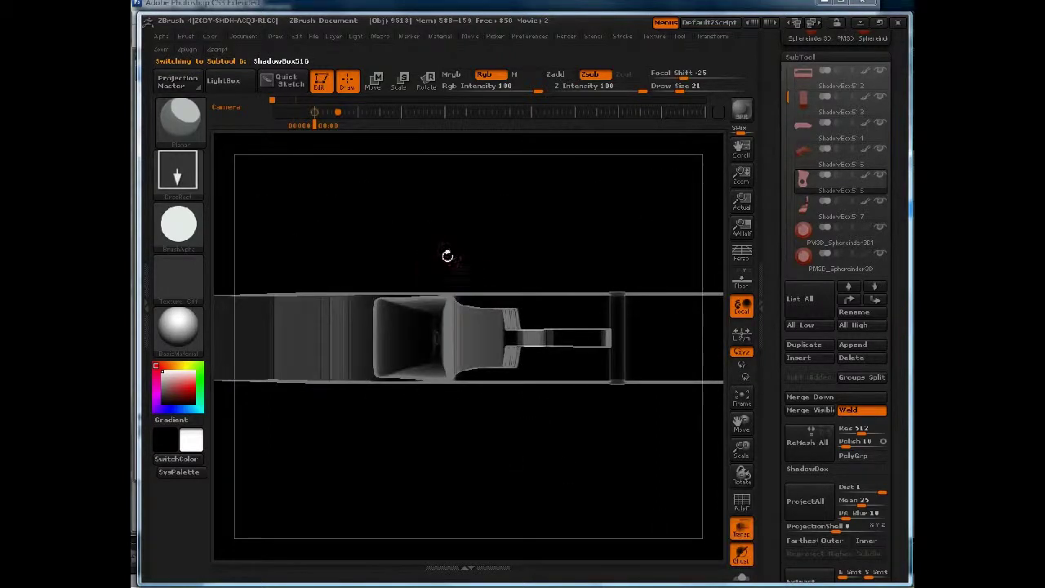
{"action": "mouse_move", "coordinate": [584, 192]}
{"action": "left_mouse_down"}
{"action": "mouse_move", "coordinate": [571, 252]}
{"action": "mouse_move", "coordinate": [580, 237]}
{"action": "mouse_move", "coordinate": [506, 273]}
{"action": "left_mouse_up"}
{"action": "mouse_move", "coordinate": [431, 234]}
{"action": "left_mouse_down", "text": "ctrl+shift"}
{"action": "mouse_move", "coordinate": [610, 253]}
{"action": "mouse_move", "coordinate": [622, 228]}
{"action": "mouse_move", "coordinate": [607, 320]}
{"action": "mouse_move", "coordinate": [614, 335]}
{"action": "left_mouse_up", "text": "ctrl+shift"}
{"action": "left_click_drag", "start_coordinate": [568, 201], "coordinate": [581, 423]}
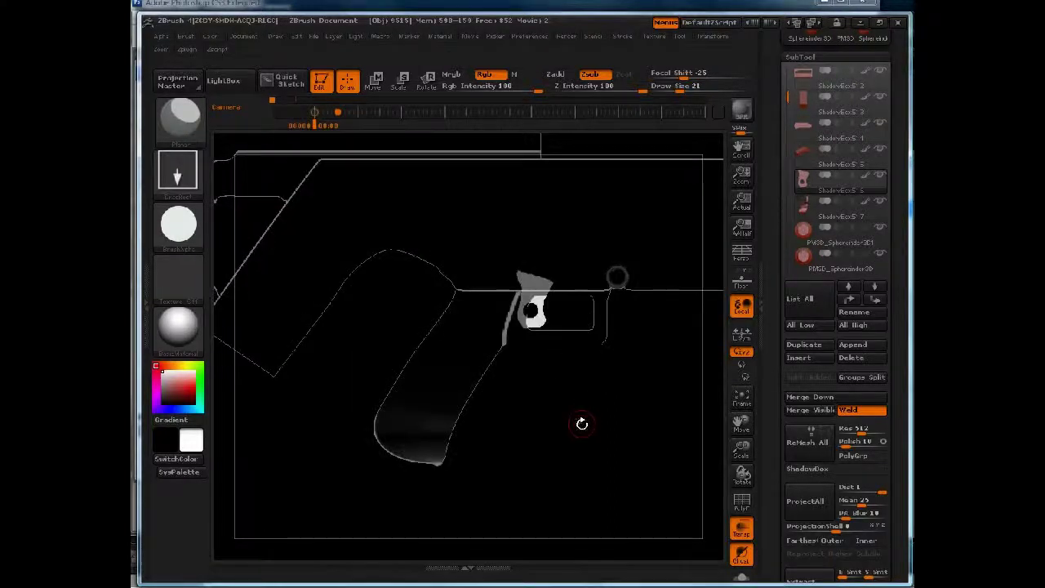
- Turn off transparency and shift the trigger slightly forward inside the trigger guard with Move
{"action": "left_click", "coordinate": [742, 529]}
{"action": "left_click_drag", "start_coordinate": [605, 443], "coordinate": [623, 446]}
{"action": "key", "text": "w"}
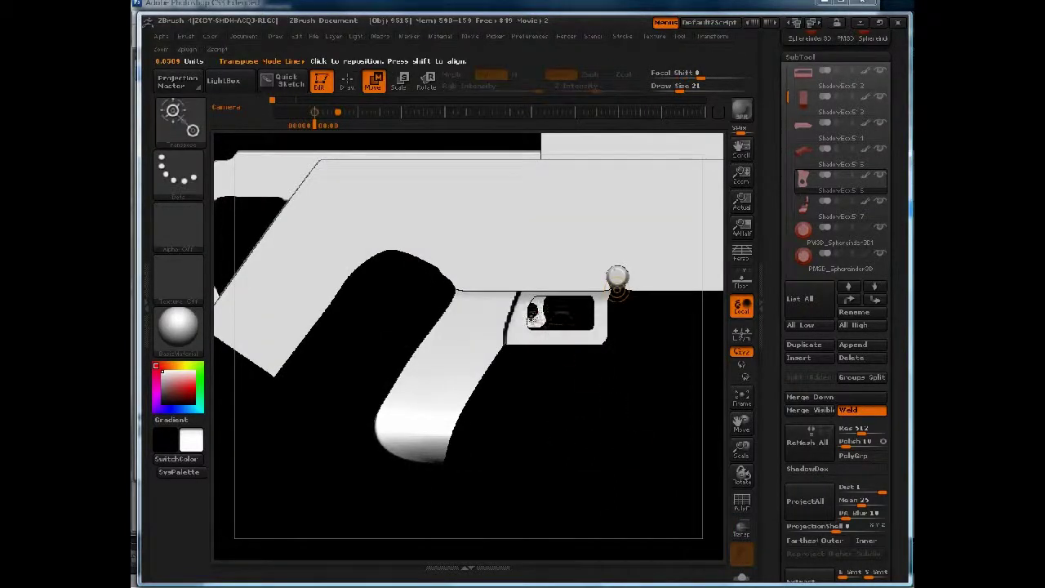
{"action": "left_click_drag", "start_coordinate": [535, 322], "coordinate": [666, 321]}
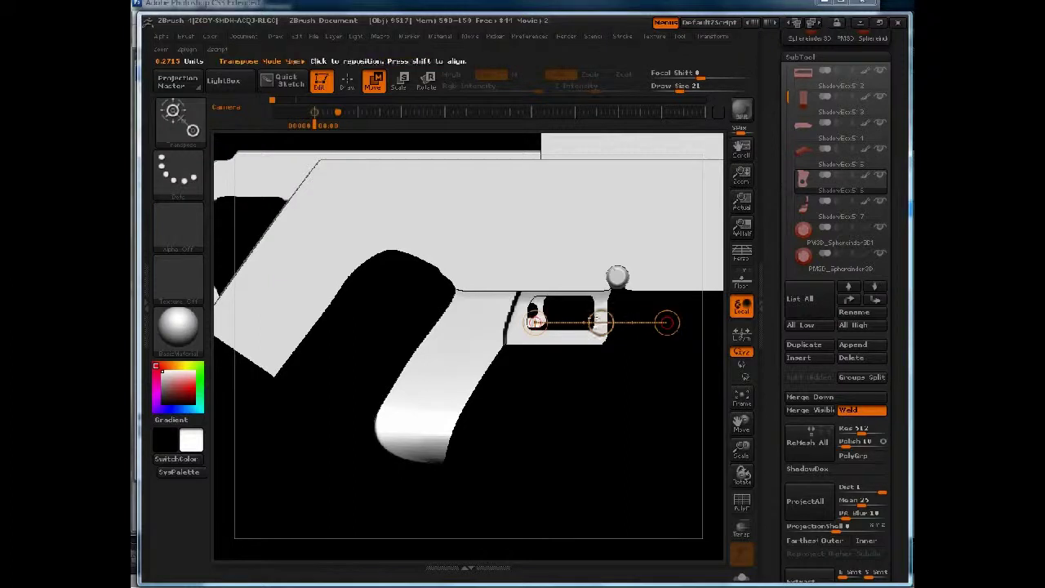
{"action": "left_click_drag", "start_coordinate": [600, 322], "coordinate": [606, 322]}
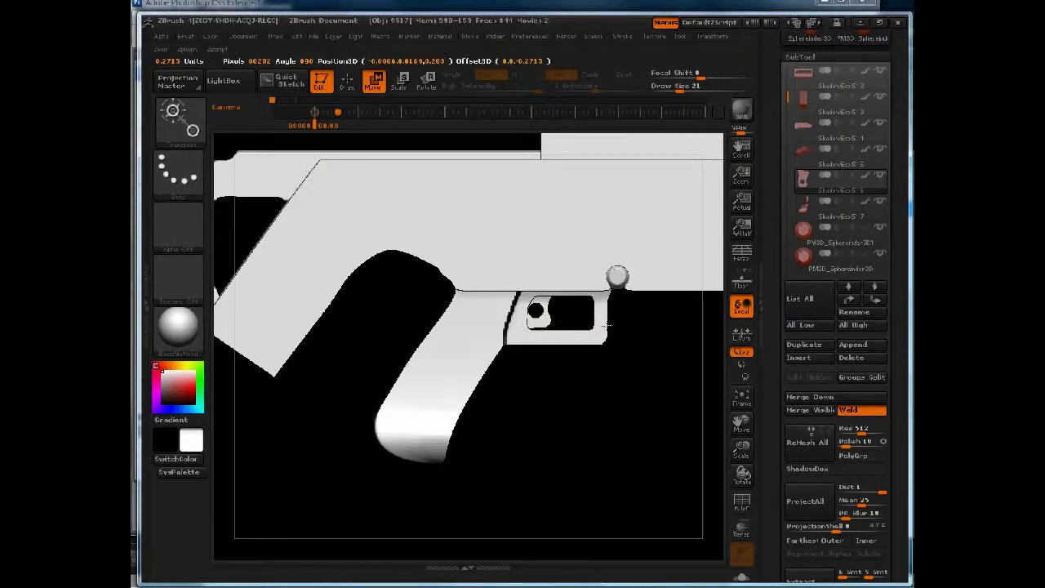
{"action": "key", "text": "q"}
- Select the muzzle-end subtool and switch the image plane to the Front reference view
{"action": "left_click_drag", "start_coordinate": [582, 424], "coordinate": [581, 299], "text": "alt"}
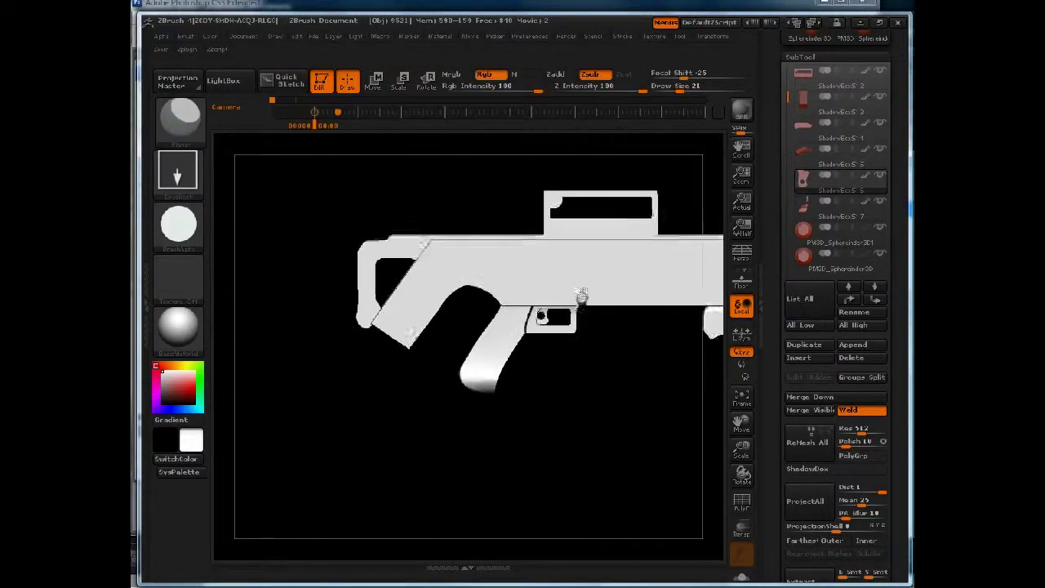
{"action": "left_click_drag", "start_coordinate": [594, 370], "coordinate": [456, 417], "text": "alt"}
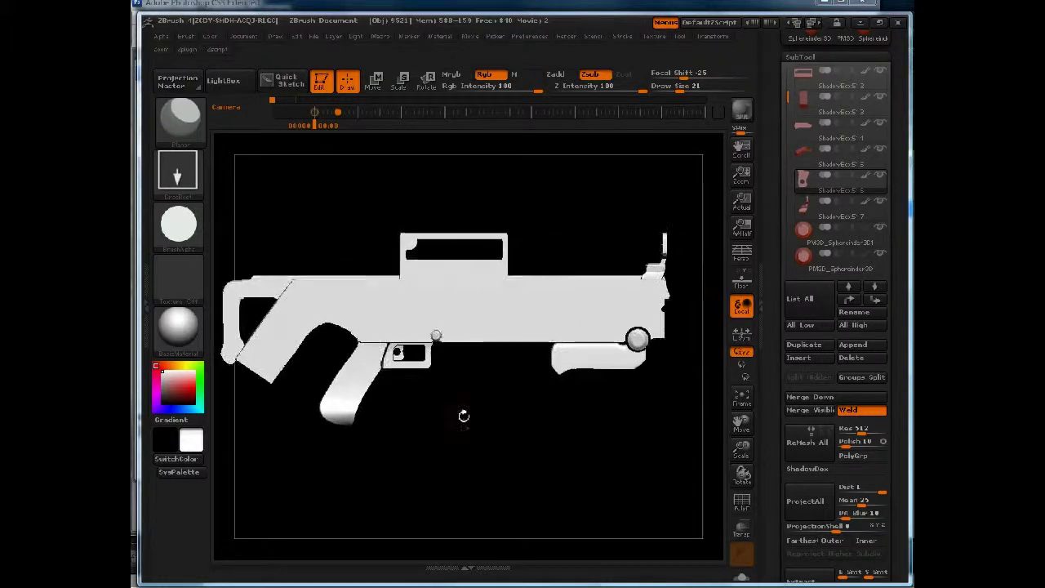
{"action": "left_click_drag", "start_coordinate": [695, 281], "coordinate": [675, 281]}
{"action": "left_click", "coordinate": [666, 296], "text": "alt"}
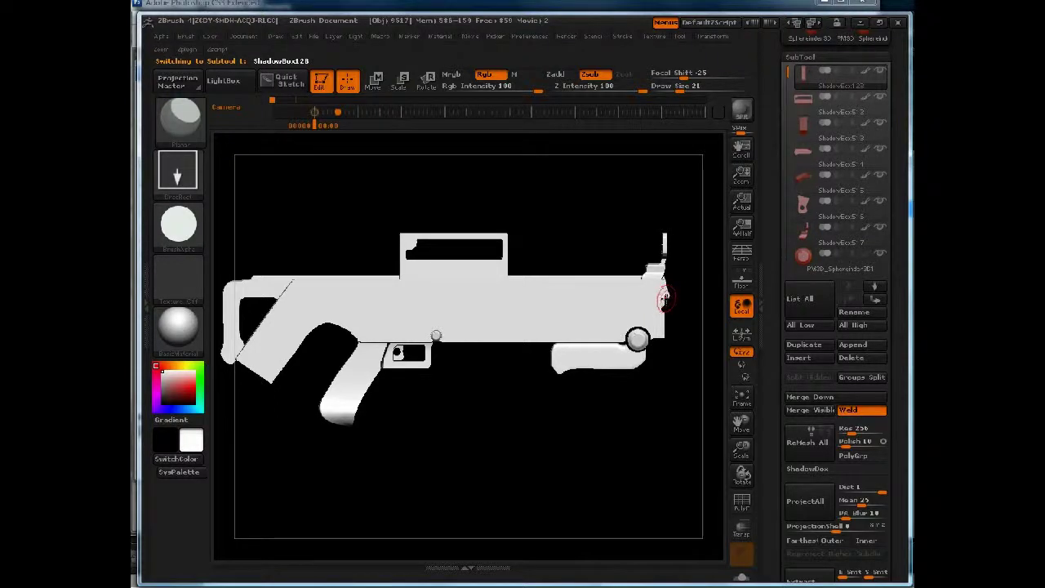
{"action": "left_click_drag", "start_coordinate": [692, 304], "coordinate": [688, 343]}
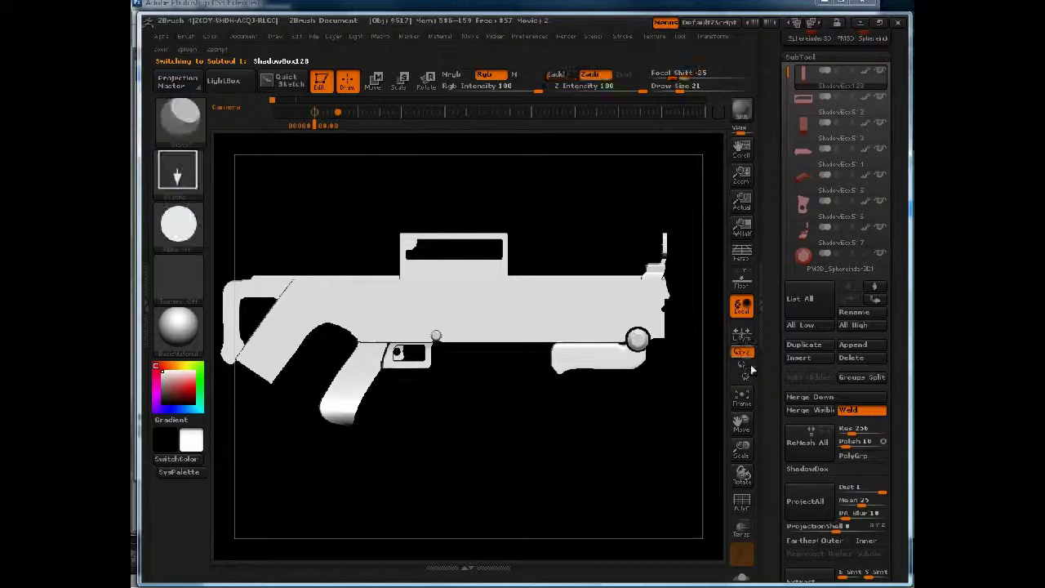
{"action": "left_click", "coordinate": [654, 36]}
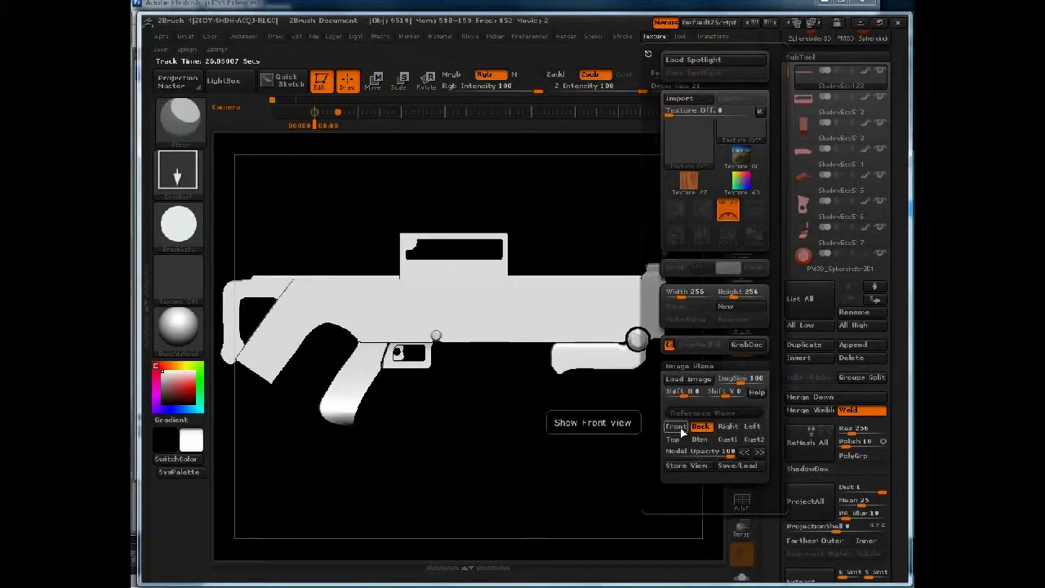
{"action": "left_click", "coordinate": [653, 416]}
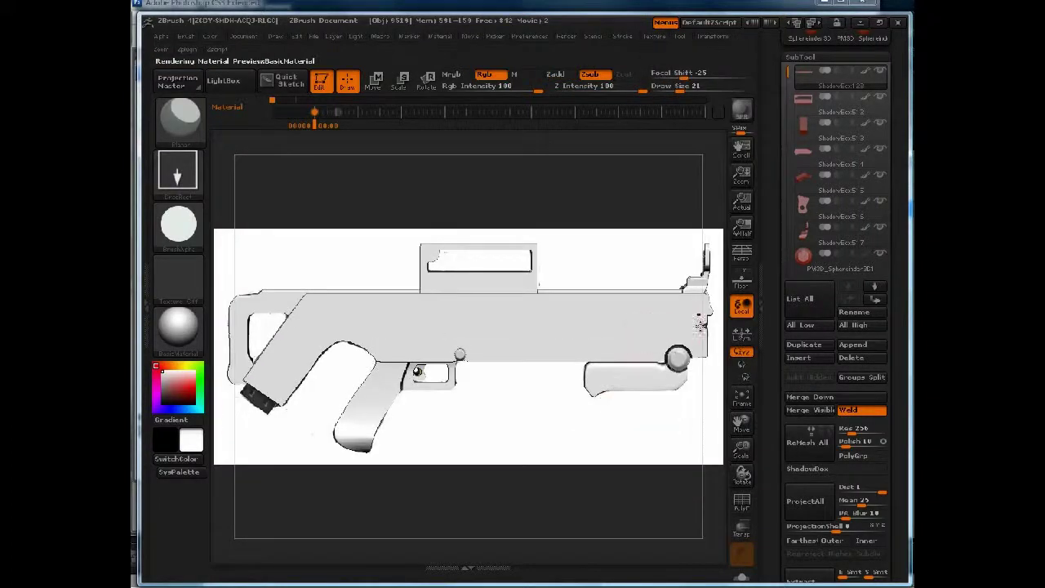
- Lower the model opacity to reveal the concept image and clip the muzzle piece along its front edge
{"action": "left_click", "coordinate": [660, 38]}
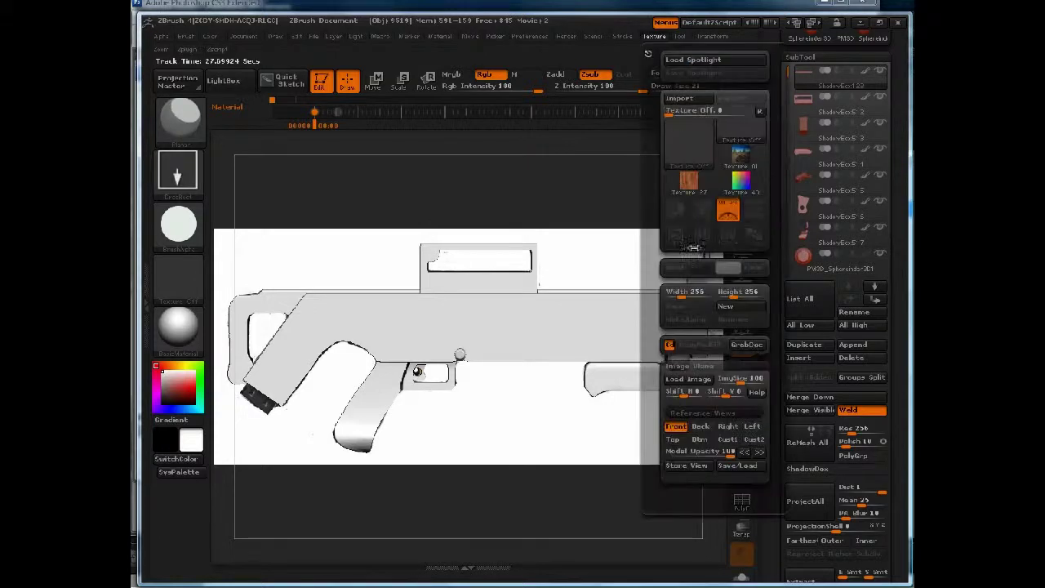
{"action": "left_click", "coordinate": [698, 454]}
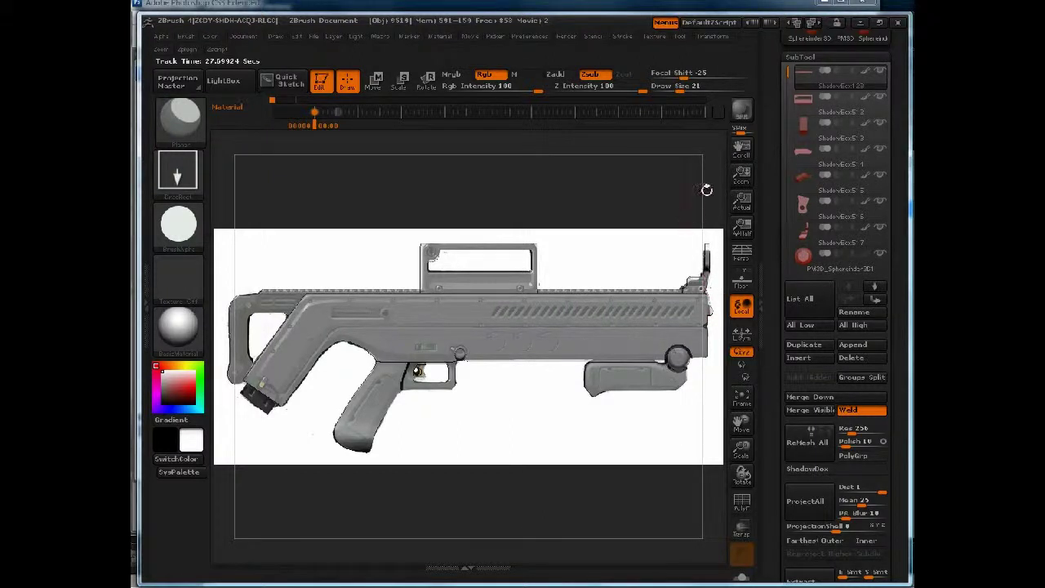
{"action": "left_click_drag", "start_coordinate": [691, 170], "coordinate": [700, 377], "text": "ctrl+shift"}
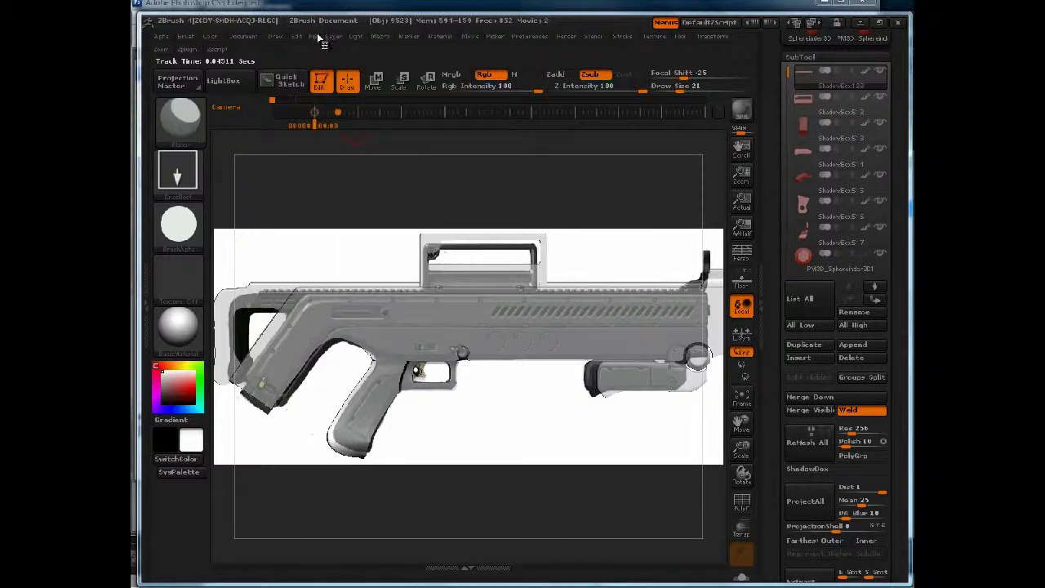
- Save the project as gun_17 in the ztools folder
{"action": "mouse_move", "coordinate": [319, 38]}
{"action": "left_click", "coordinate": [400, 62]}
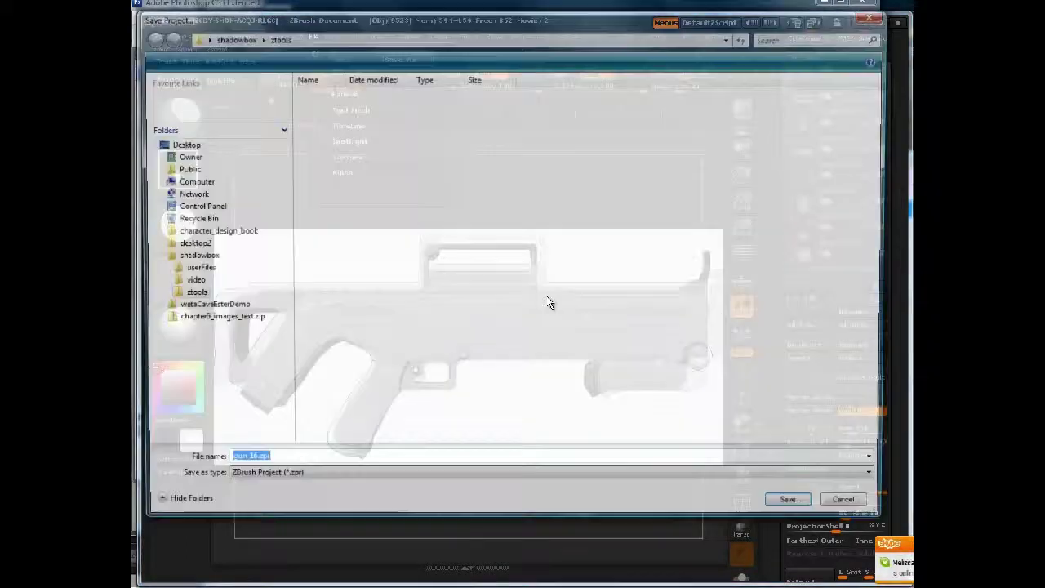
{"action": "left_click", "coordinate": [604, 257]}
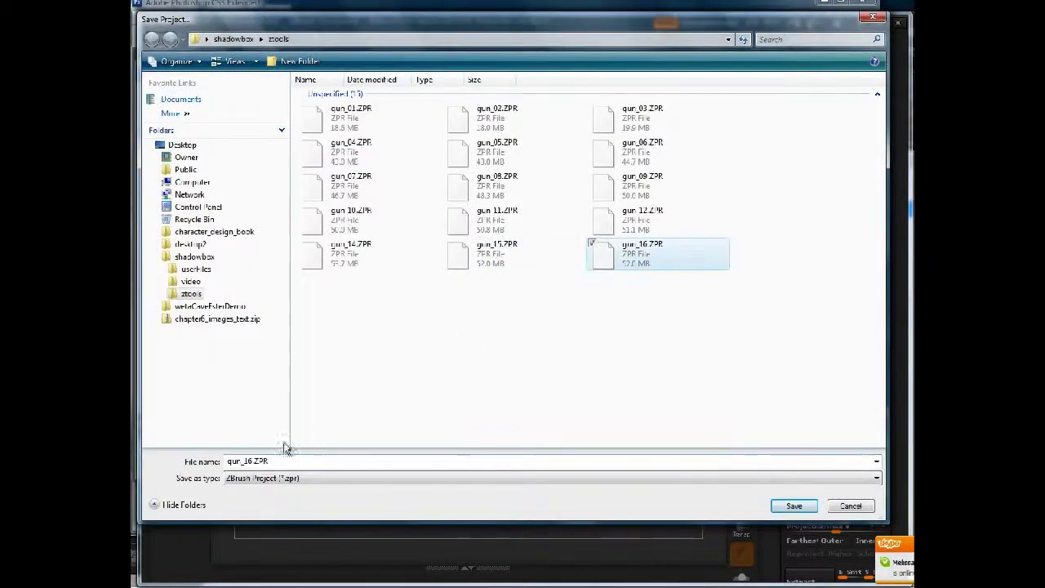
{"action": "left_click_drag", "start_coordinate": [249, 461], "coordinate": [413, 464]}
{"action": "type", "text": "7"}
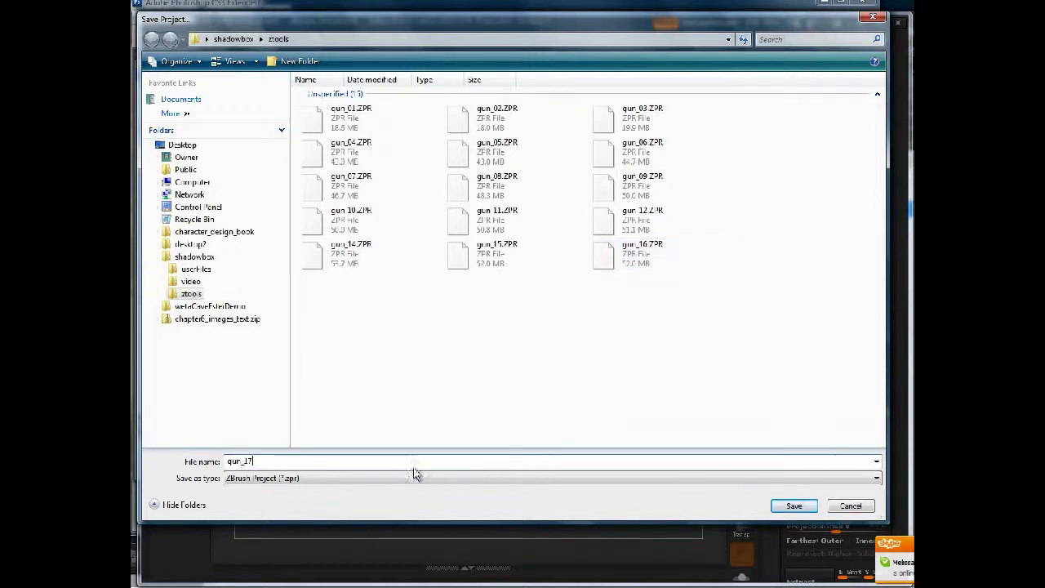